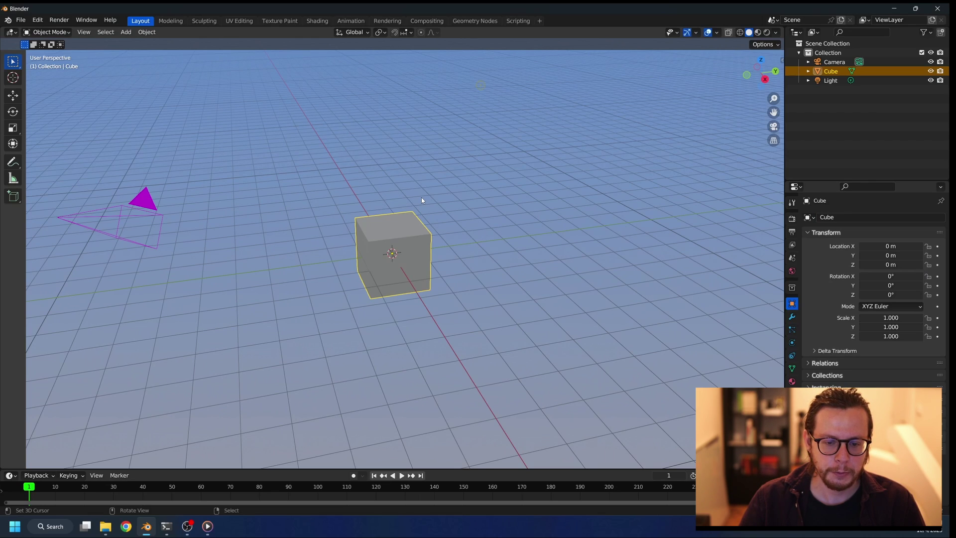
Delete all the default scene objects: the cube, camera and light.
{"action": "key", "text": "a"}
{"action": "key", "text": "x"}
{"action": "left_click", "coordinate": [421, 198]}
Add an ico sphere and raise it about 3.2 m along the Z axis.
{"action": "key", "text": "shift+a"}
{"action": "mouse_move", "coordinate": [421, 198]}
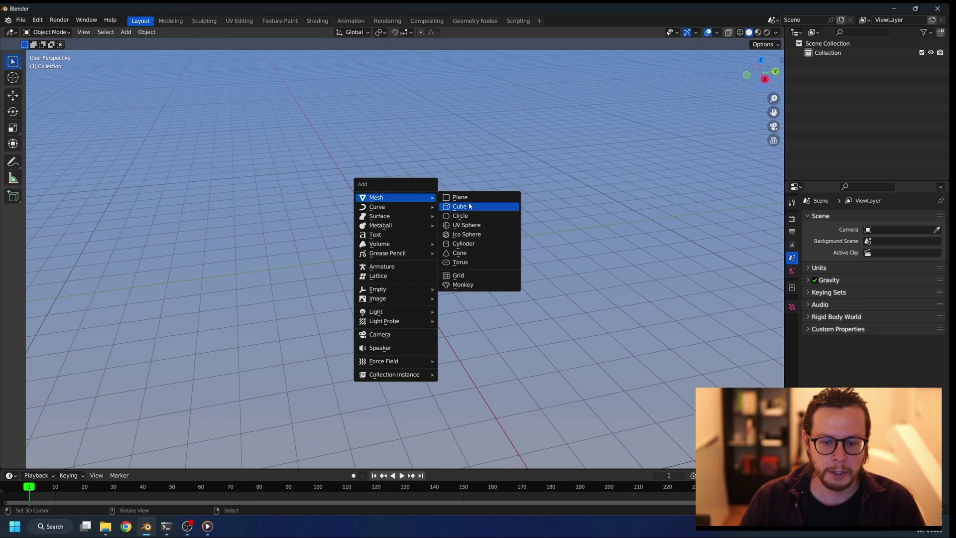
{"action": "left_click", "coordinate": [466, 234]}
{"action": "key", "text": "g"}
{"action": "key", "text": "z"}
{"action": "left_click", "coordinate": [476, 140]}
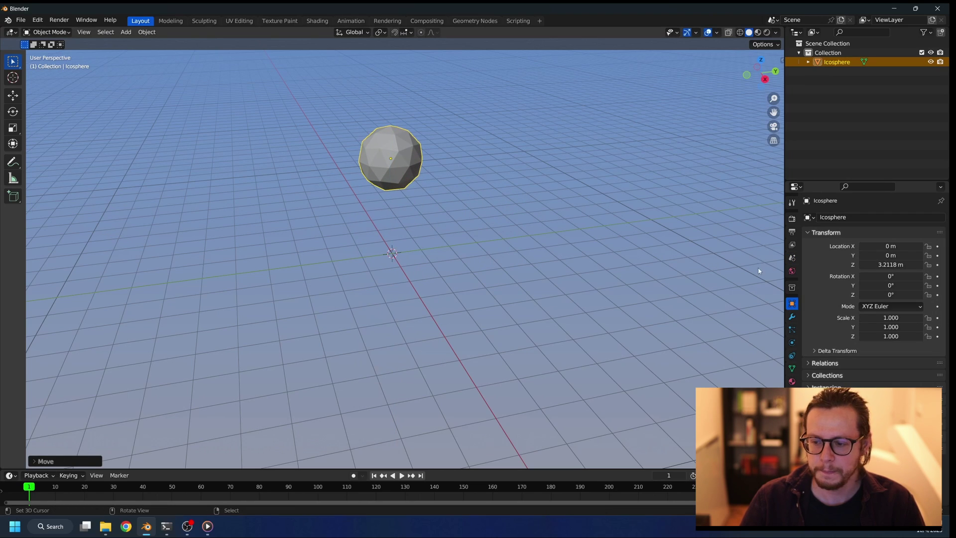
Give the ico sphere active rigid body physics, then play the simulation and rewind to frame 1.
{"action": "left_click", "coordinate": [791, 342]}
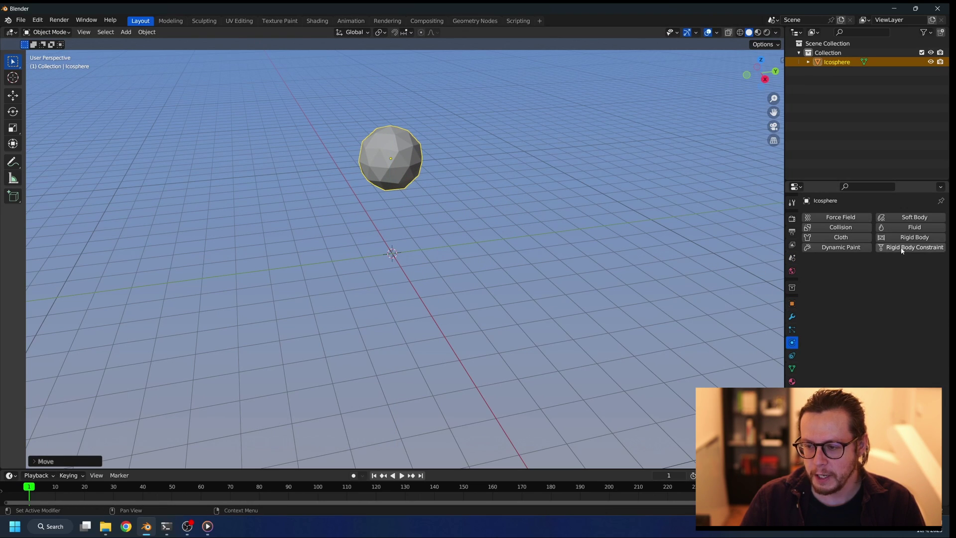
{"action": "left_click", "coordinate": [914, 237]}
{"action": "middle_click_drag", "start_coordinate": [381, 417], "coordinate": [410, 424]}
{"action": "left_click", "coordinate": [402, 476]}
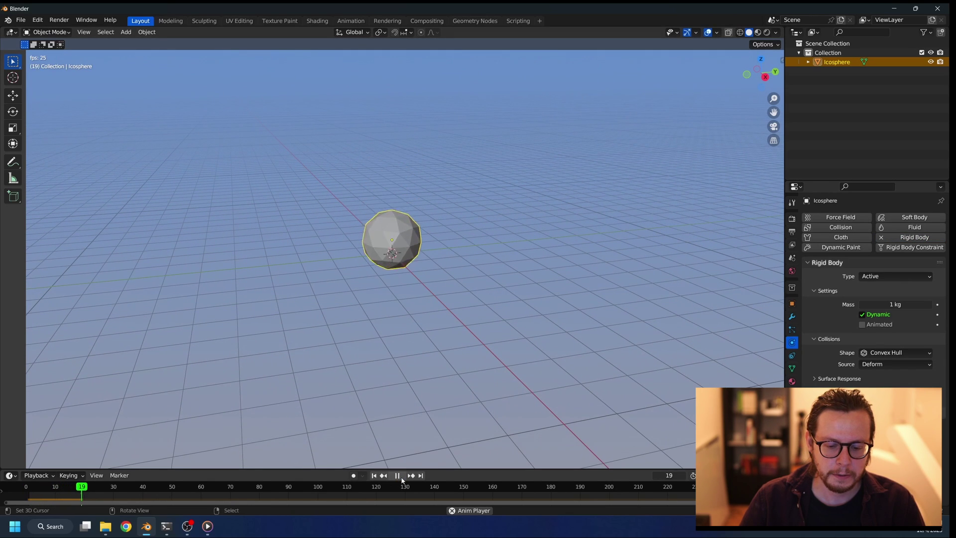
{"action": "left_click", "coordinate": [397, 476]}
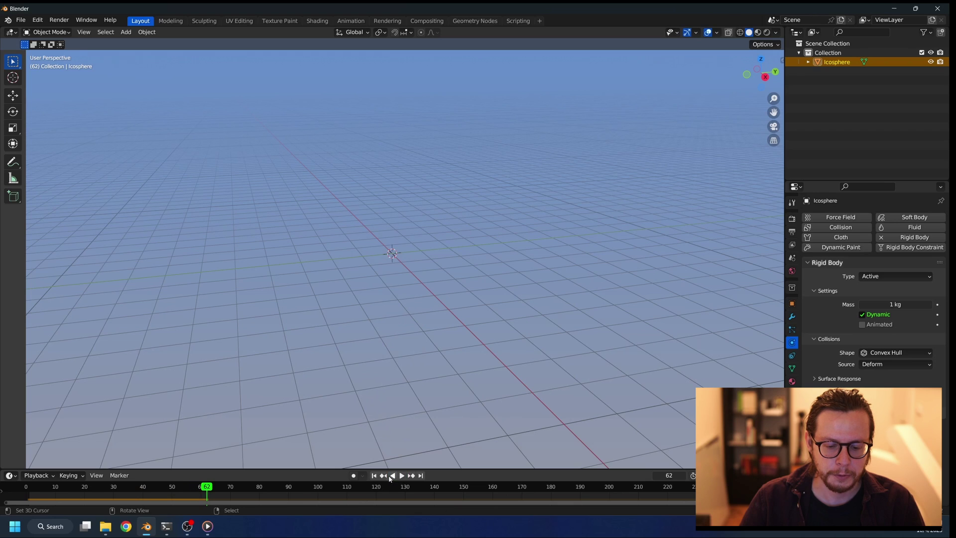
{"action": "left_click", "coordinate": [374, 476]}
Add a plane at the world origin beneath the ico sphere and scale it up to about 3.9 times.
{"action": "middle_click_drag", "start_coordinate": [390, 259], "coordinate": [389, 256]}
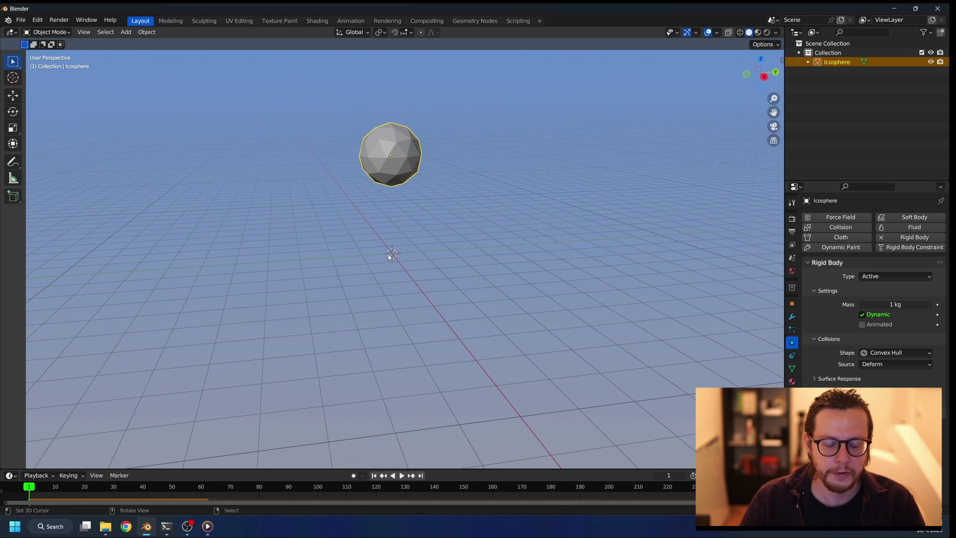
{"action": "key", "text": "shift+a"}
{"action": "mouse_move", "coordinate": [390, 257]}
{"action": "left_click", "coordinate": [428, 254]}
{"action": "key", "text": "s"}
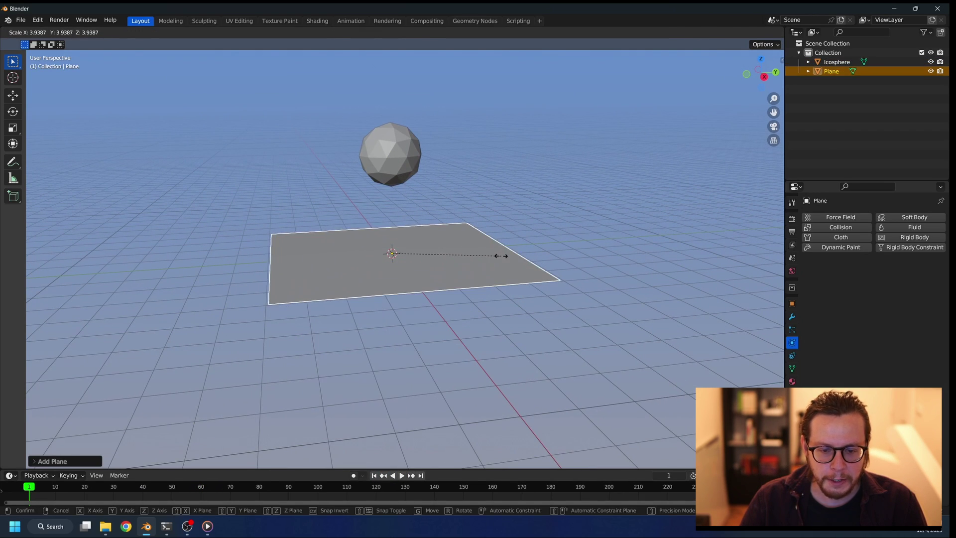
{"action": "left_click", "coordinate": [501, 255]}
Add rigid body physics to the plane and set its type to Passive.
{"action": "middle_click_drag", "start_coordinate": [395, 234], "coordinate": [373, 235]}
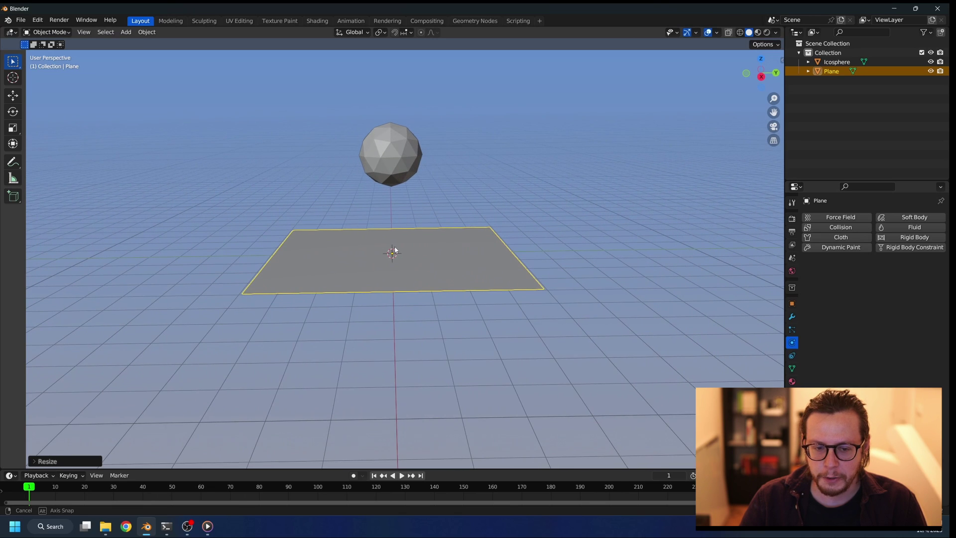
{"action": "left_click", "coordinate": [914, 237]}
{"action": "left_click", "coordinate": [884, 277]}
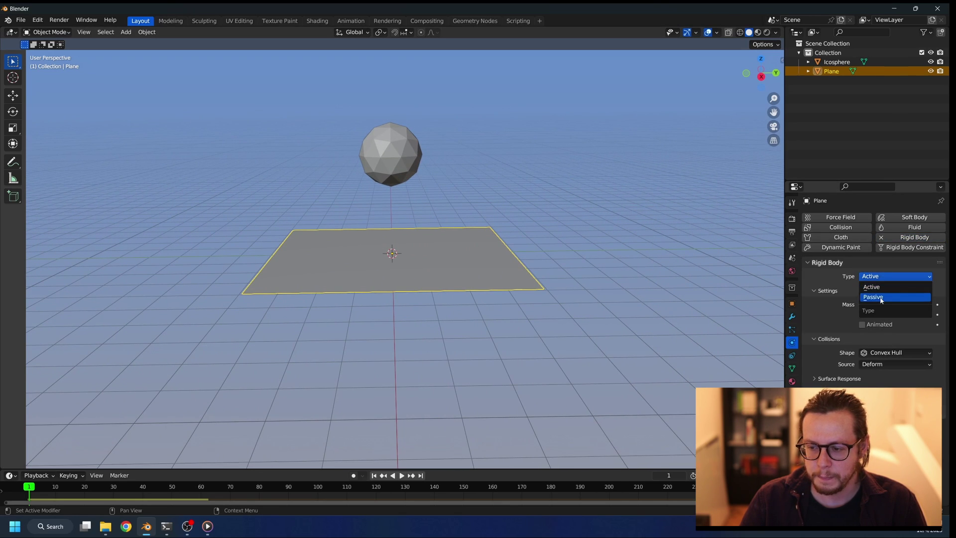
{"action": "left_click", "coordinate": [881, 297]}
Play the simulation of the sphere falling onto the plane, then stop and rewind to frame 1.
{"action": "left_click", "coordinate": [400, 476]}
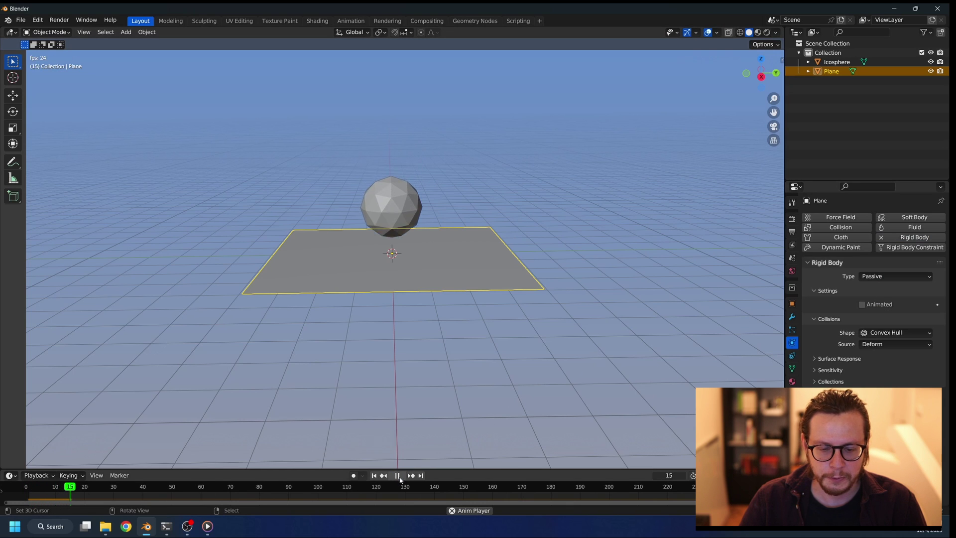
{"action": "left_click", "coordinate": [398, 477]}
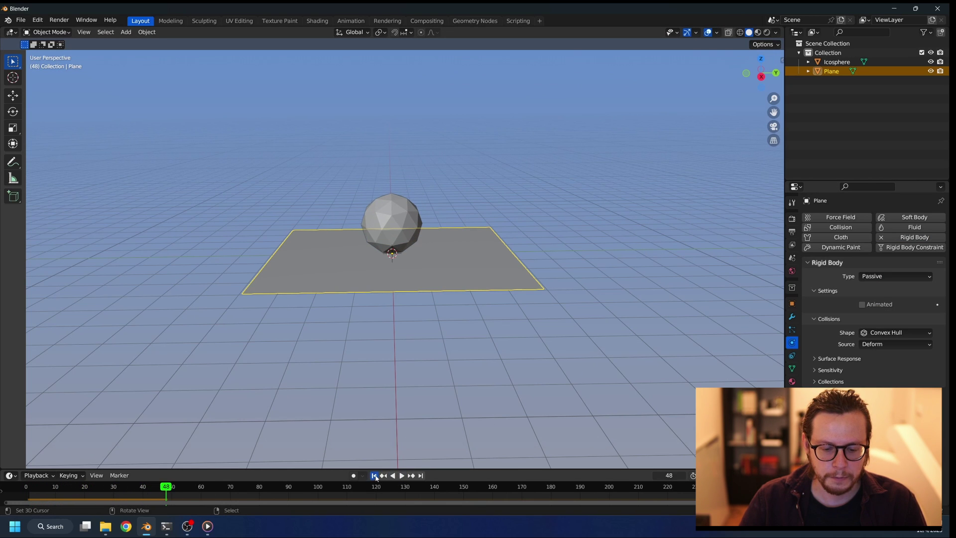
{"action": "left_click", "coordinate": [375, 475]}
Duplicate the ico sphere twice, placing both copies at different spots higher above the plane.
{"action": "mouse_move", "coordinate": [393, 225]}
{"action": "middle_mouse_down"}
{"action": "mouse_move", "coordinate": [418, 217]}
{"action": "mouse_move", "coordinate": [403, 214]}
{"action": "middle_mouse_up"}
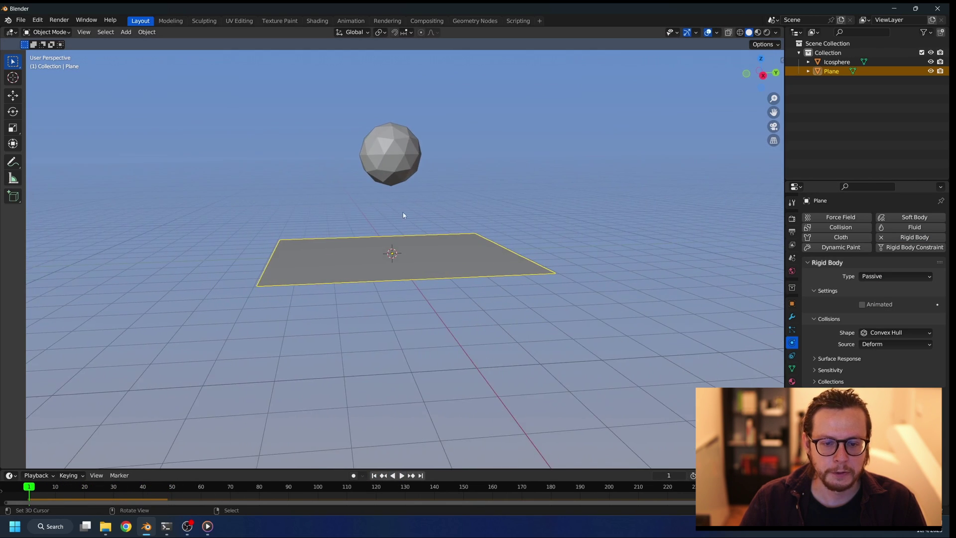
{"action": "left_click", "coordinate": [414, 174]}
{"action": "mouse_move", "coordinate": [414, 174]}
{"action": "middle_mouse_down"}
{"action": "mouse_move", "coordinate": [385, 156]}
{"action": "mouse_move", "coordinate": [411, 159]}
{"action": "middle_mouse_up"}
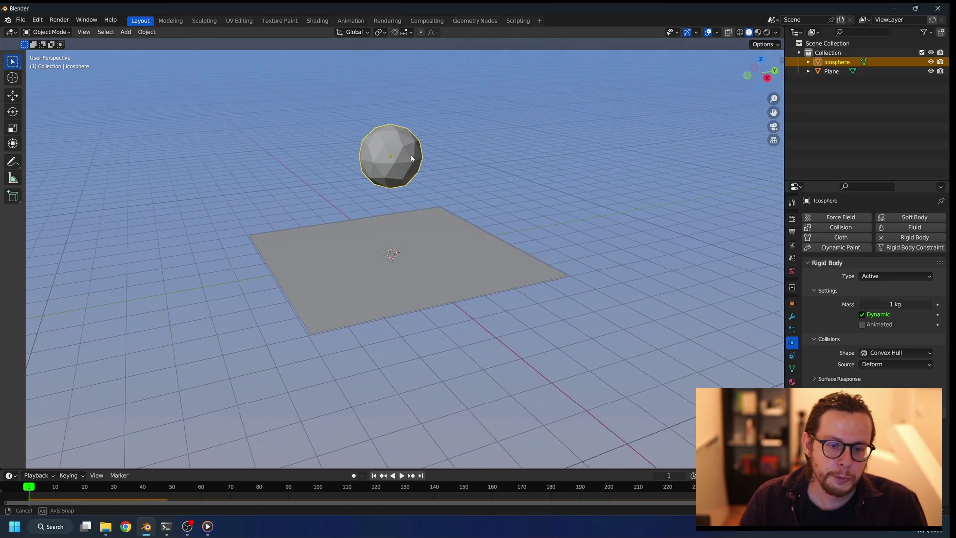
{"action": "key", "text": "shift+d"}
{"action": "left_click", "coordinate": [335, 119]}
{"action": "key", "text": "shift+d"}
{"action": "left_click", "coordinate": [414, 84]}
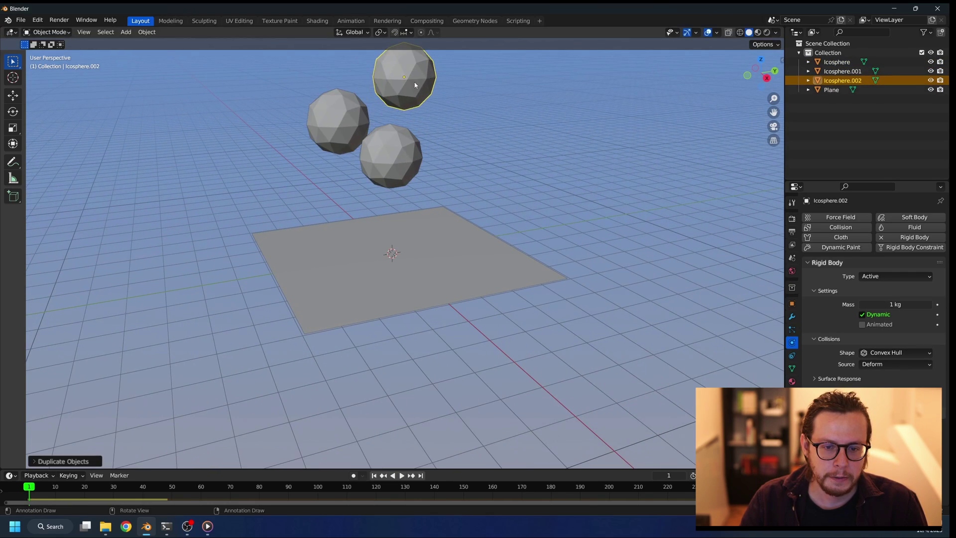
Create three more ico sphere duplicates and spread them around the cluster above the plane.
{"action": "middle_click_drag", "start_coordinate": [414, 85], "coordinate": [433, 102]}
{"action": "key", "text": "shift+d"}
{"action": "left_click", "coordinate": [501, 143]}
{"action": "middle_click_drag", "start_coordinate": [502, 143], "coordinate": [463, 145]}
{"action": "key", "text": "shift+d"}
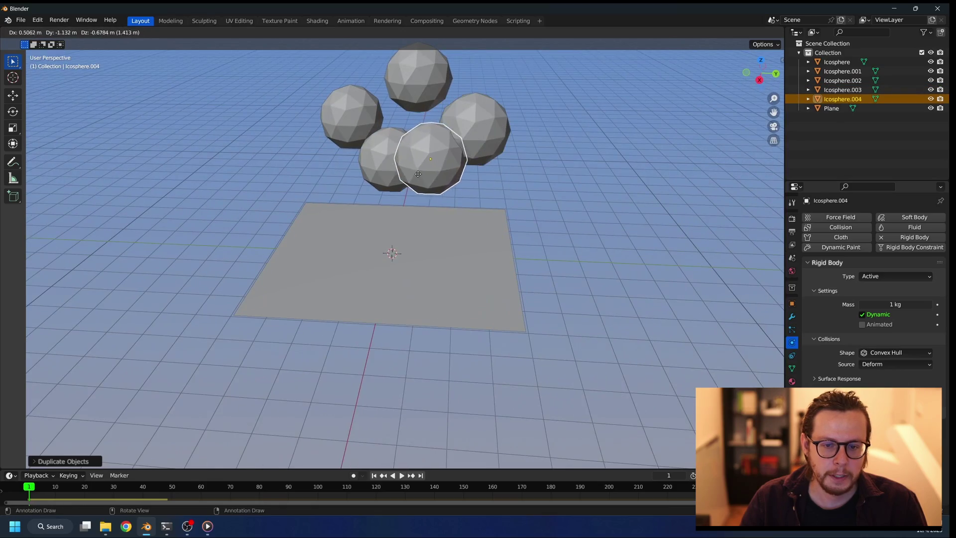
{"action": "left_click", "coordinate": [417, 174]}
{"action": "middle_click_drag", "start_coordinate": [417, 174], "coordinate": [506, 165]}
{"action": "key", "text": "shift+d"}
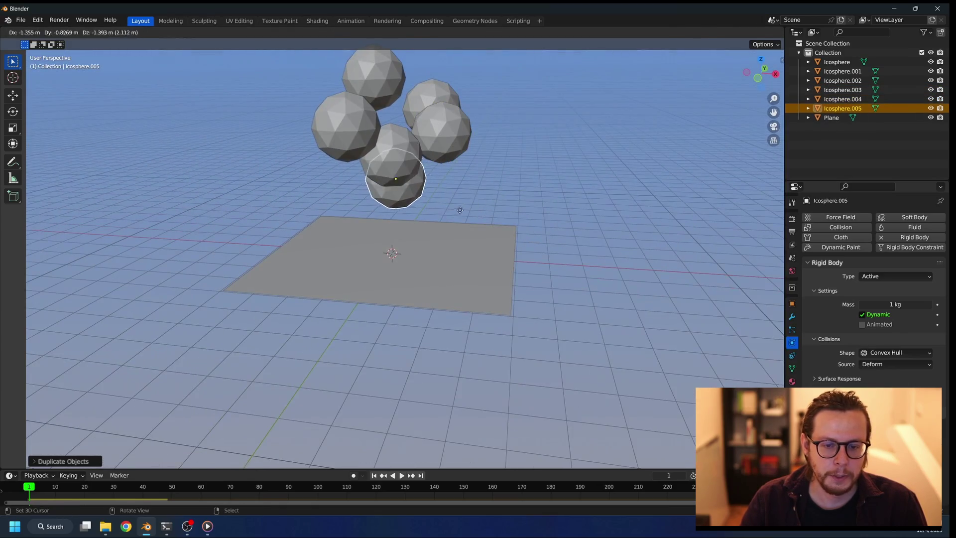
{"action": "left_click", "coordinate": [459, 209]}
Inspect the cluster of six ico spheres, play their rigid body simulation and return to frame 1.
{"action": "middle_click_drag", "start_coordinate": [459, 210], "coordinate": [463, 145]}
{"action": "scroll", "coordinate": [504, 103], "scroll_direction": "up", "scroll_amount": 5}
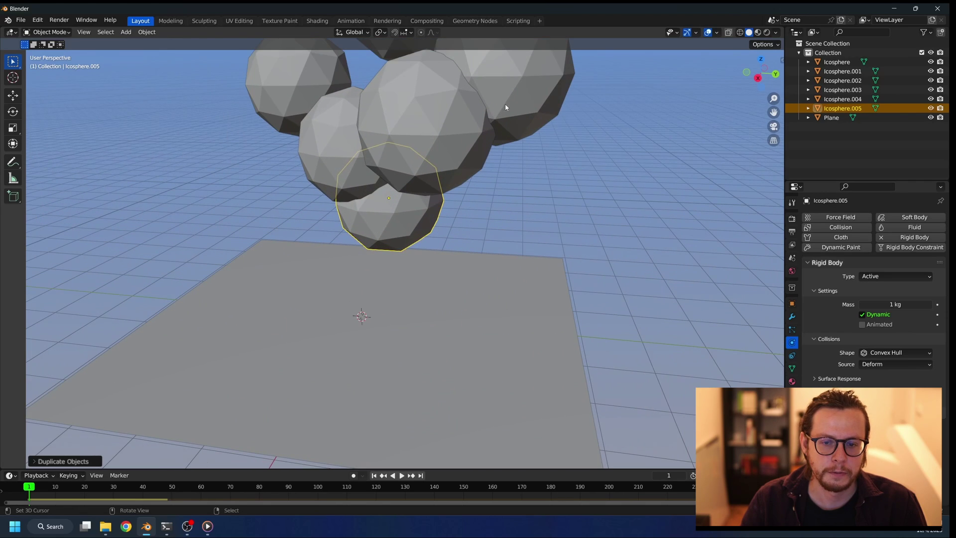
{"action": "right_click", "coordinate": [505, 104]}
{"action": "right_click", "coordinate": [439, 124], "text": "shift"}
{"action": "scroll", "coordinate": [526, 171], "scroll_direction": "down", "scroll_amount": 1}
{"action": "right_click", "coordinate": [529, 174]}
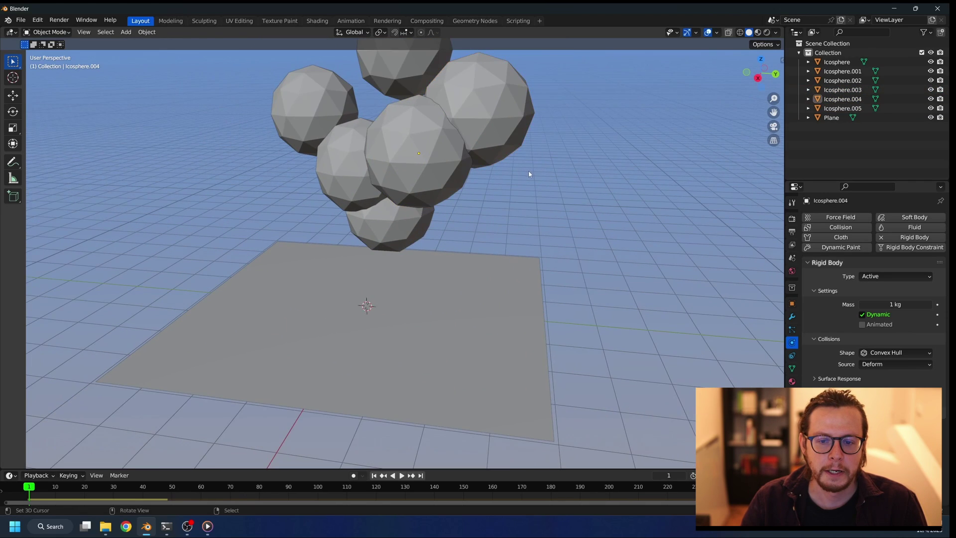
{"action": "scroll", "coordinate": [523, 173], "scroll_direction": "down", "scroll_amount": 4}
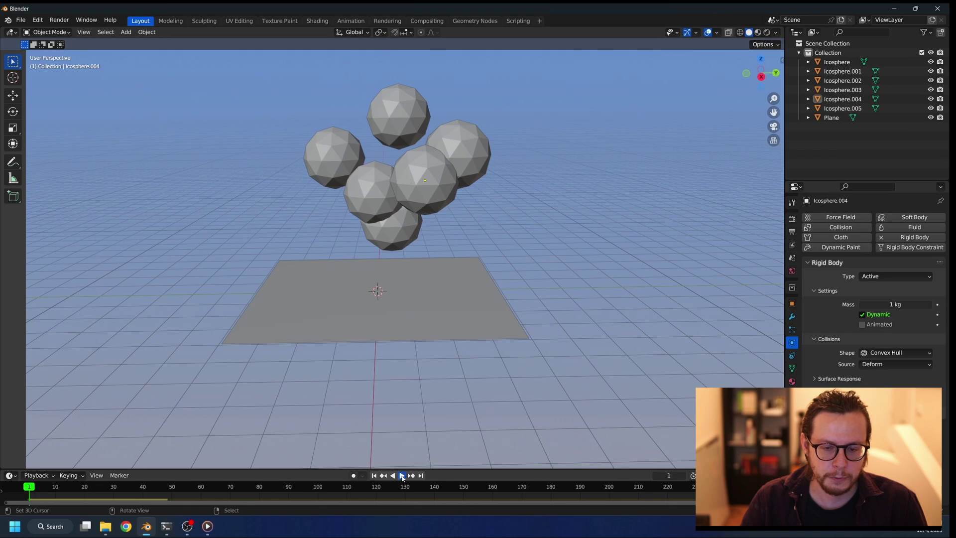
{"action": "left_click", "coordinate": [402, 476]}
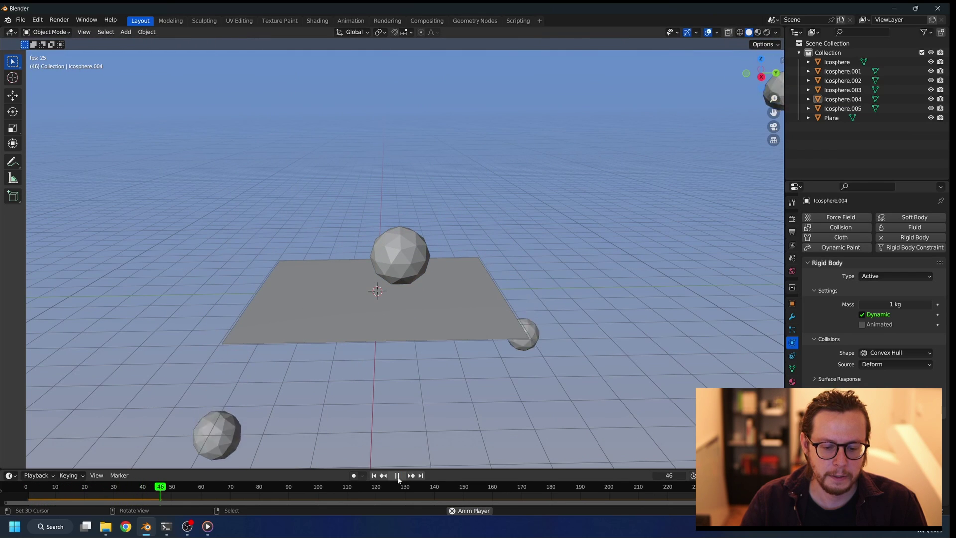
{"action": "key", "text": "Escape"}
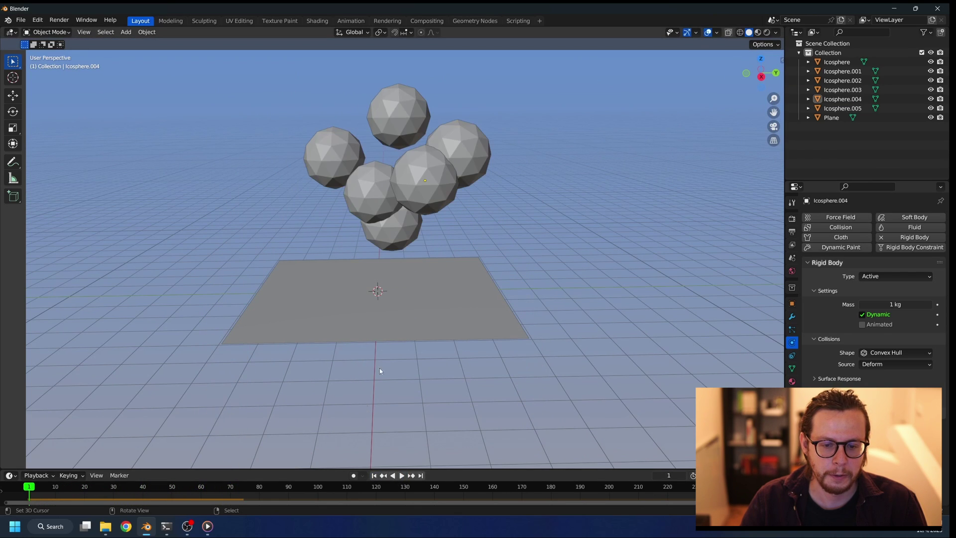
Select all six ico spheres and delete them, keeping only the plane.
{"action": "mouse_move", "coordinate": [403, 235]}
{"action": "middle_mouse_down"}
{"action": "mouse_move", "coordinate": [429, 199]}
{"action": "mouse_move", "coordinate": [374, 171]}
{"action": "middle_mouse_up"}
{"action": "left_click_drag", "start_coordinate": [289, 89], "coordinate": [481, 224]}
{"action": "key", "text": "x"}
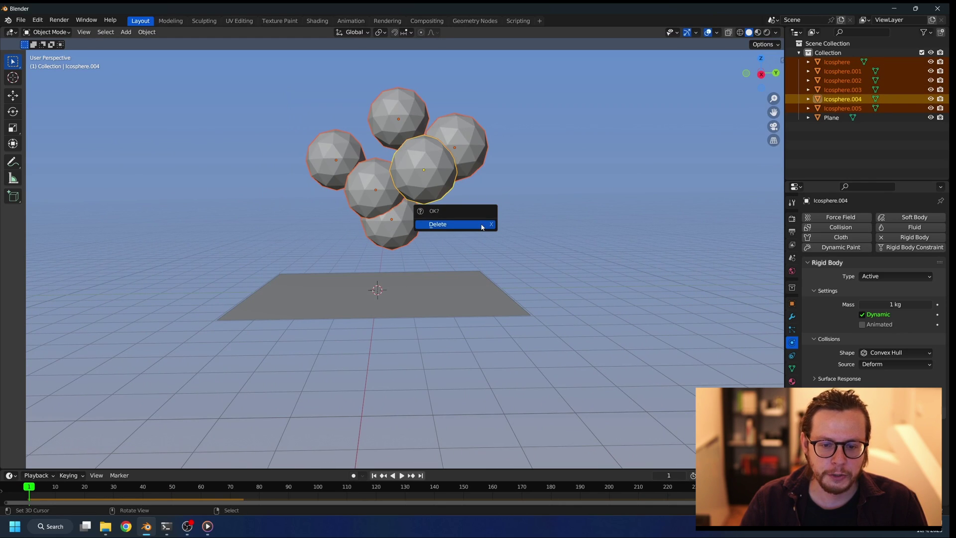
{"action": "left_click", "coordinate": [480, 224]}
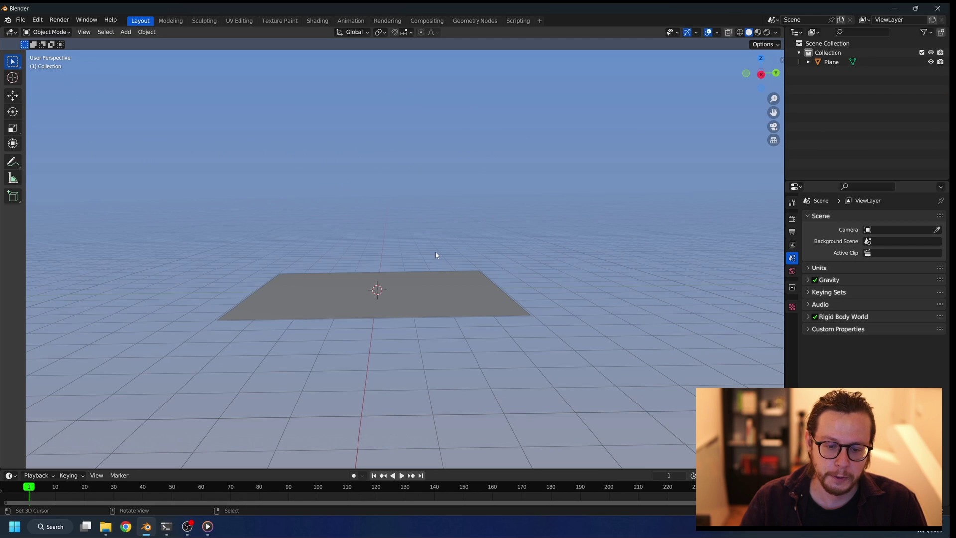
Add a cylinder at the world origin and raise it slightly above the plane.
{"action": "key", "text": "shift+a"}
{"action": "mouse_move", "coordinate": [438, 252]}
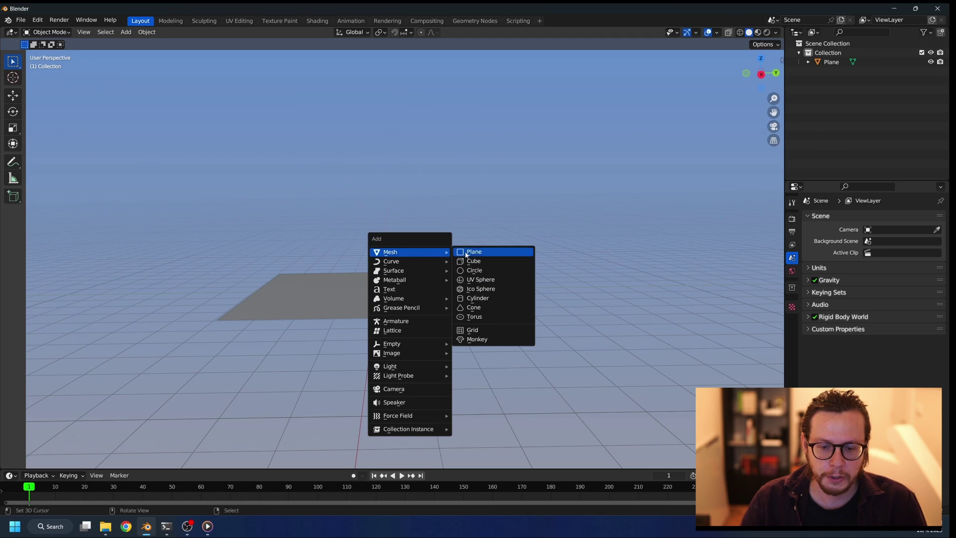
{"action": "left_click", "coordinate": [478, 298]}
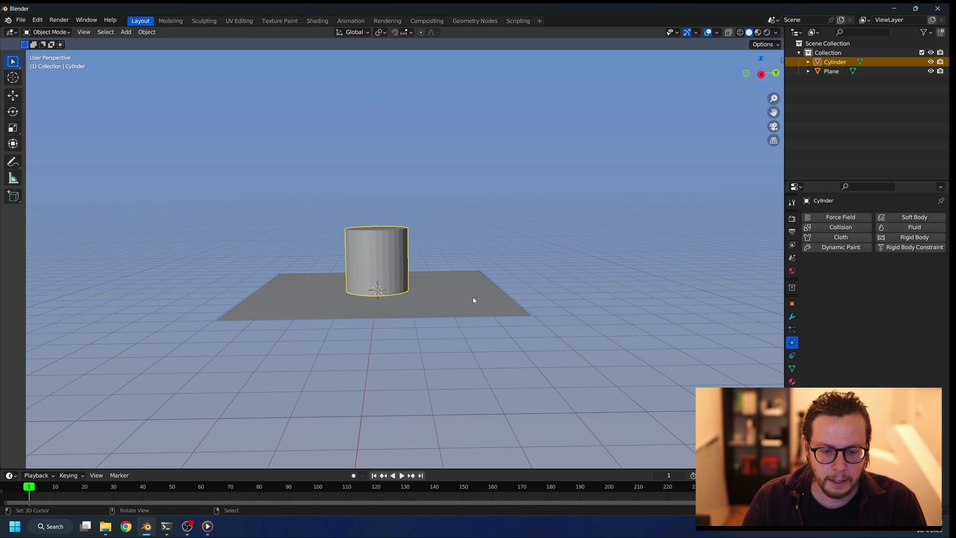
{"action": "middle_click_drag", "start_coordinate": [473, 300], "coordinate": [397, 428]}
{"action": "left_click_drag", "start_coordinate": [422, 469], "coordinate": [421, 442]}
{"action": "left_click_drag", "start_coordinate": [398, 267], "coordinate": [397, 252]}
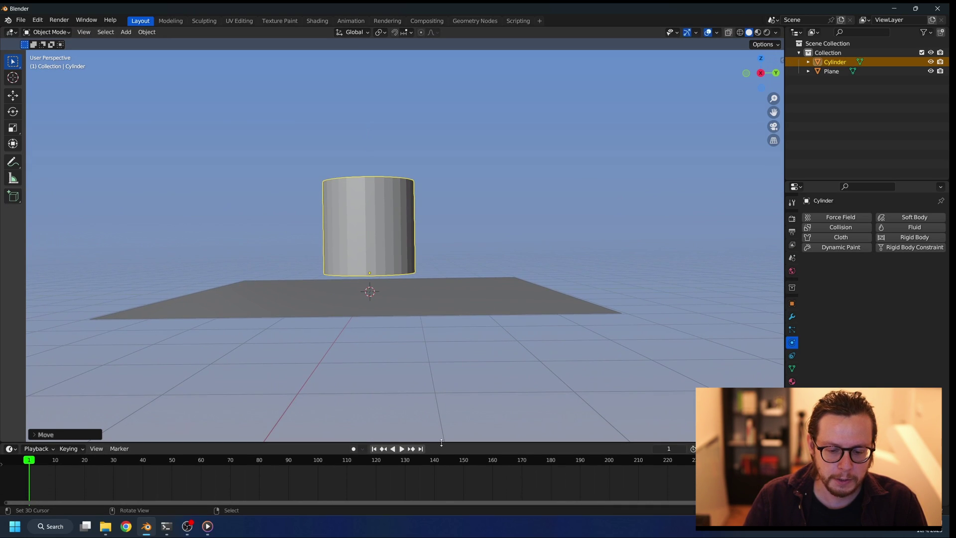
Enlarge the timeline area, switch it to the Geometry Node Editor and create a new node tree for the cylinder.
{"action": "left_click_drag", "start_coordinate": [441, 442], "coordinate": [398, 356]}
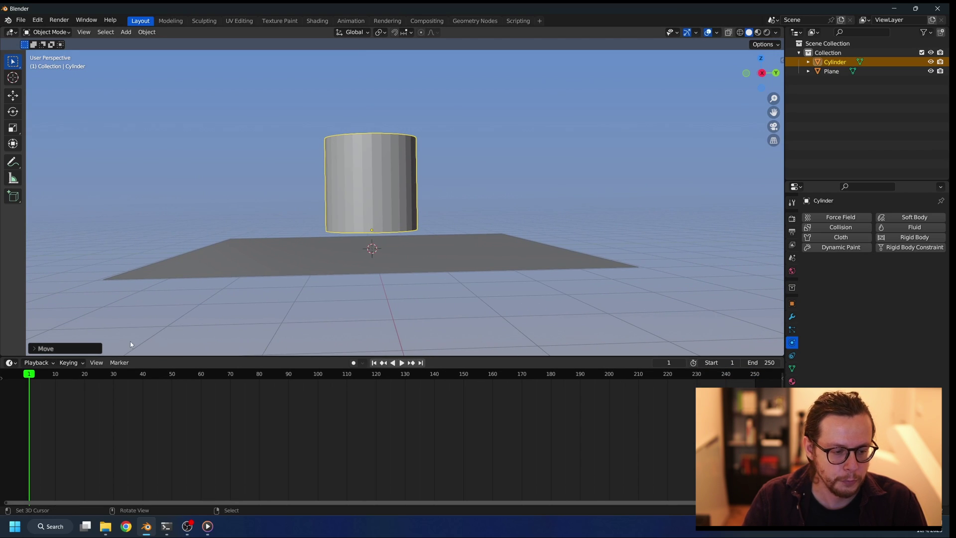
{"action": "left_click", "coordinate": [9, 363]}
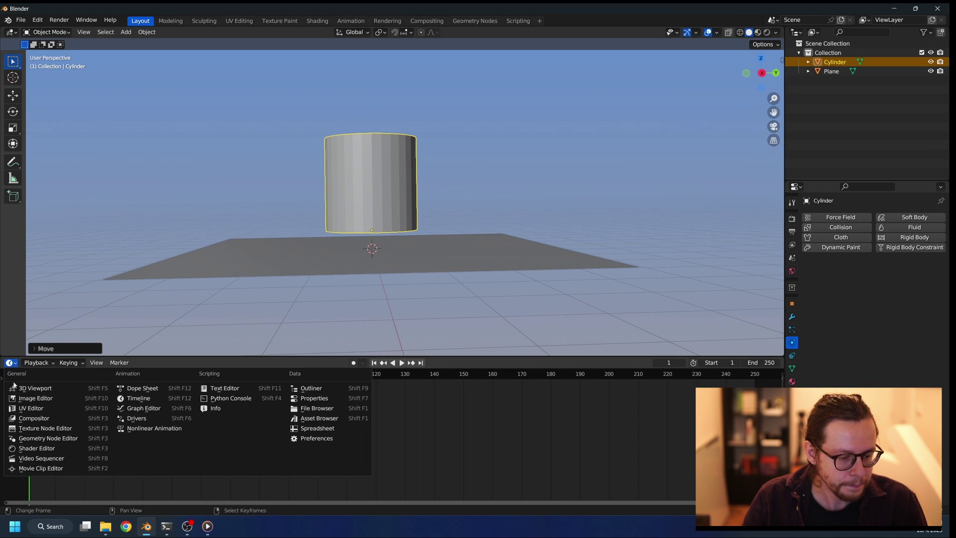
{"action": "left_click", "coordinate": [45, 439]}
{"action": "left_click", "coordinate": [380, 363]}
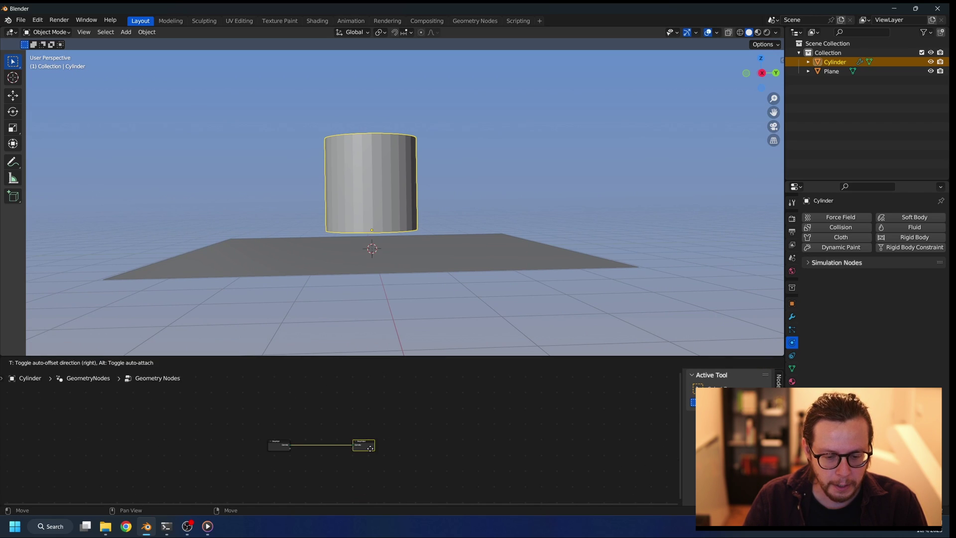
Insert a Distribute Points in Volume node between the Group Input and Group Output nodes.
{"action": "key", "text": "Home"}
{"action": "key", "text": "shift+a"}
{"action": "type", "text": "dis"}
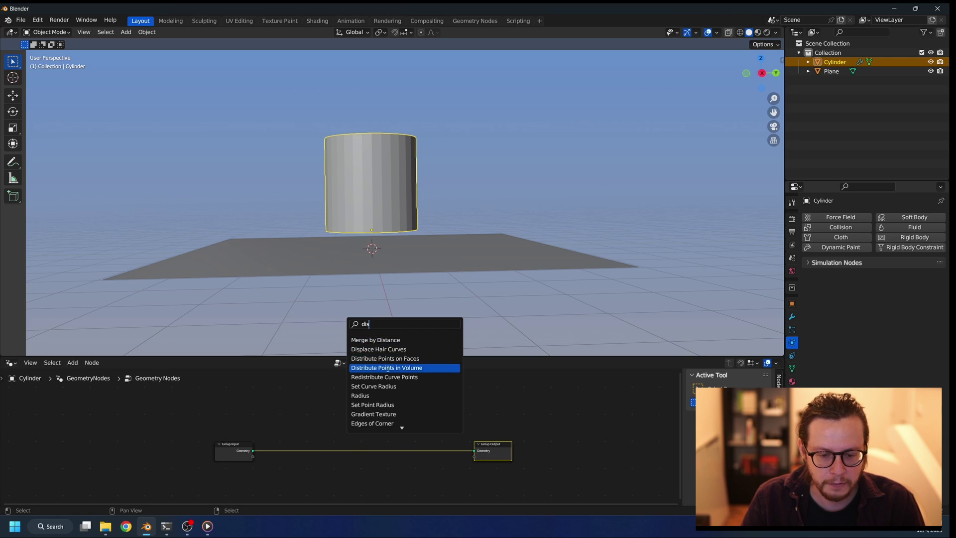
{"action": "left_click", "coordinate": [390, 368]}
{"action": "left_click", "coordinate": [374, 433]}
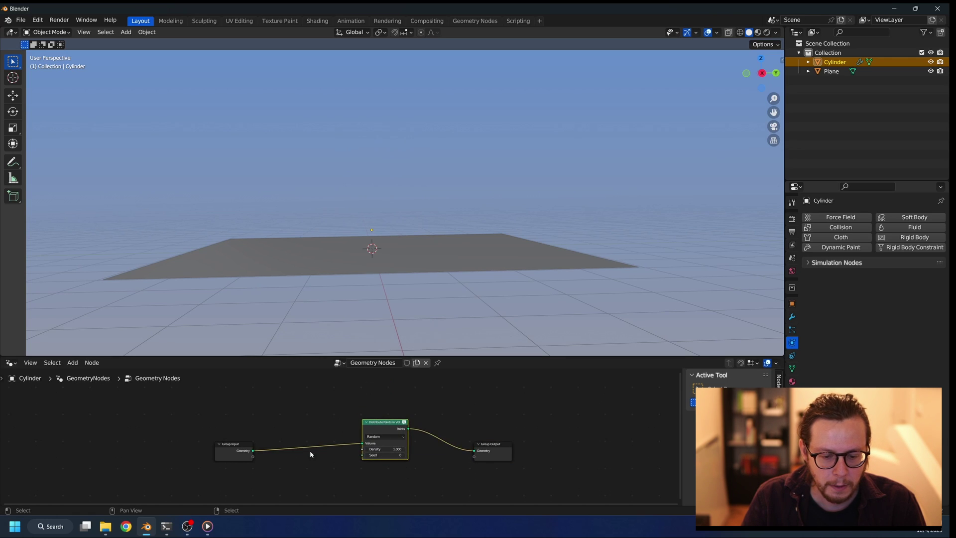
Insert a Mesh to Volume node before Distribute Points in Volume and switch the point distribution method to Grid.
{"action": "scroll", "coordinate": [309, 450], "scroll_direction": "up", "scroll_amount": 3}
{"action": "left_click", "coordinate": [333, 414]}
{"action": "key", "text": "shift+a"}
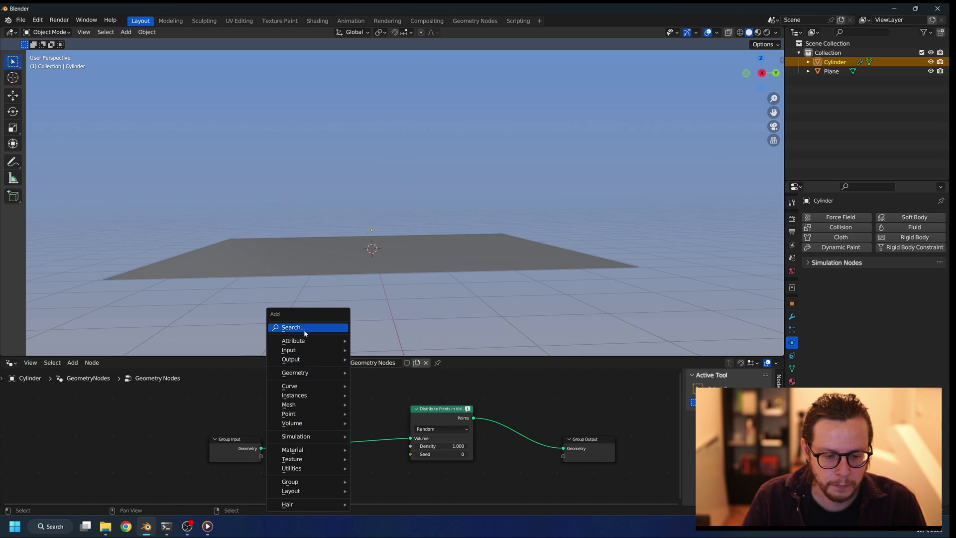
{"action": "type", "text": "mesh to"}
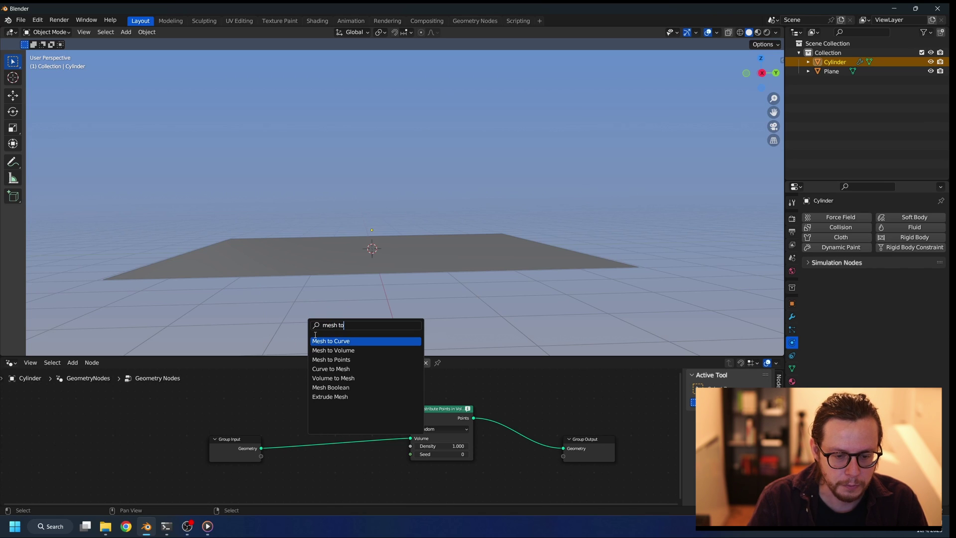
{"action": "left_click", "coordinate": [324, 350]}
{"action": "left_click", "coordinate": [325, 427]}
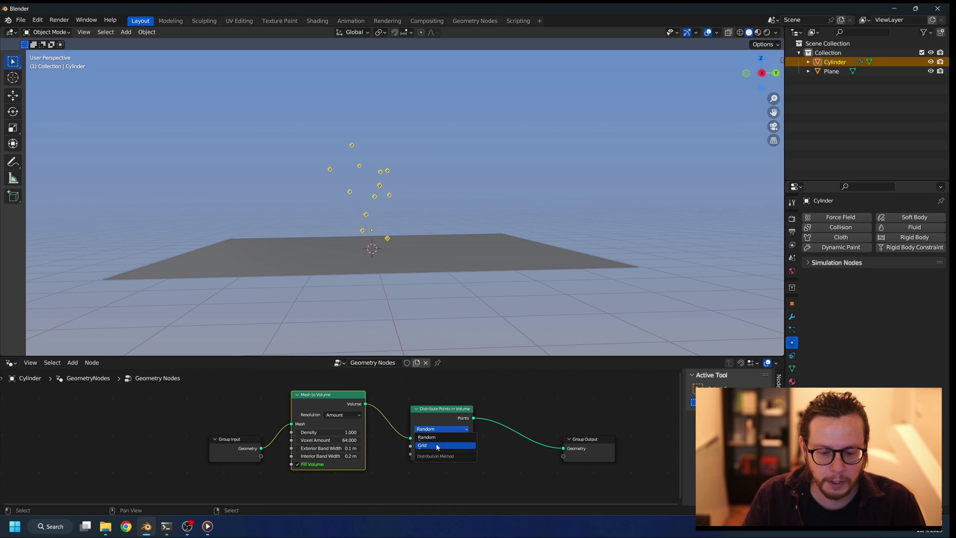
{"action": "left_click", "coordinate": [437, 446]}
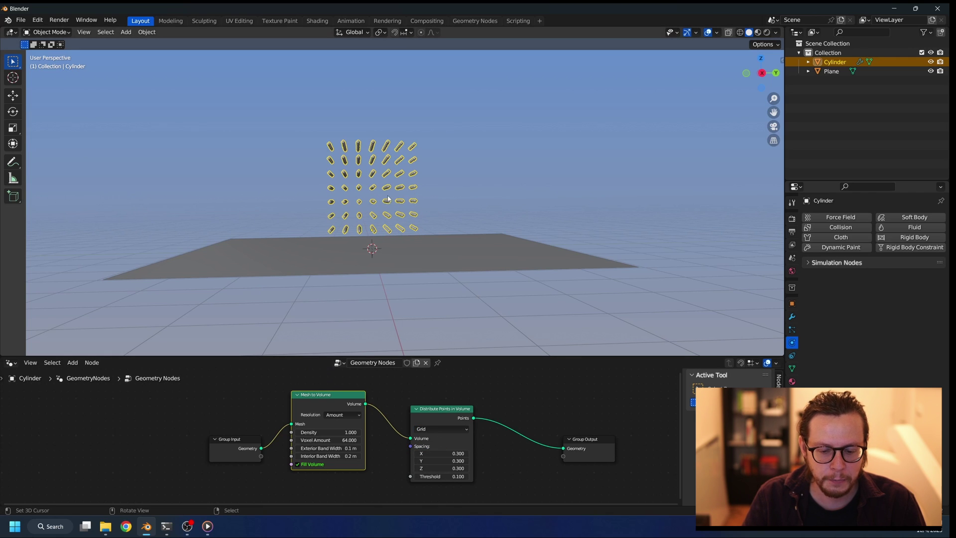
Insert an Instance on Points node between the Distribute Points in Volume and Group Output nodes.
{"action": "middle_click_drag", "start_coordinate": [388, 199], "coordinate": [377, 224]}
{"action": "left_click_drag", "start_coordinate": [441, 406], "coordinate": [410, 394]}
{"action": "middle_click_drag", "start_coordinate": [528, 436], "coordinate": [448, 420]}
{"action": "left_click_drag", "start_coordinate": [504, 432], "coordinate": [537, 427]}
{"action": "key", "text": "shift+a"}
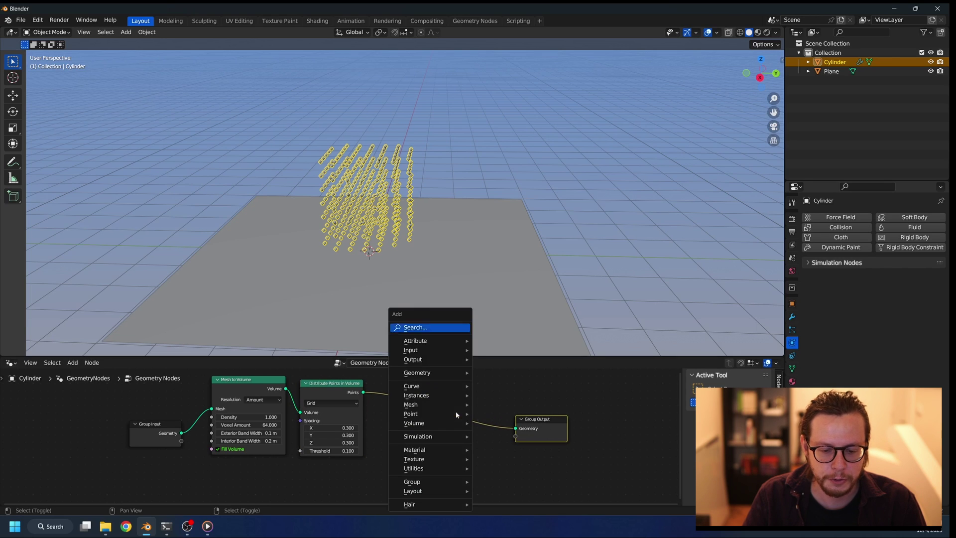
{"action": "left_click", "coordinate": [430, 324]}
{"action": "type", "text": "in"}
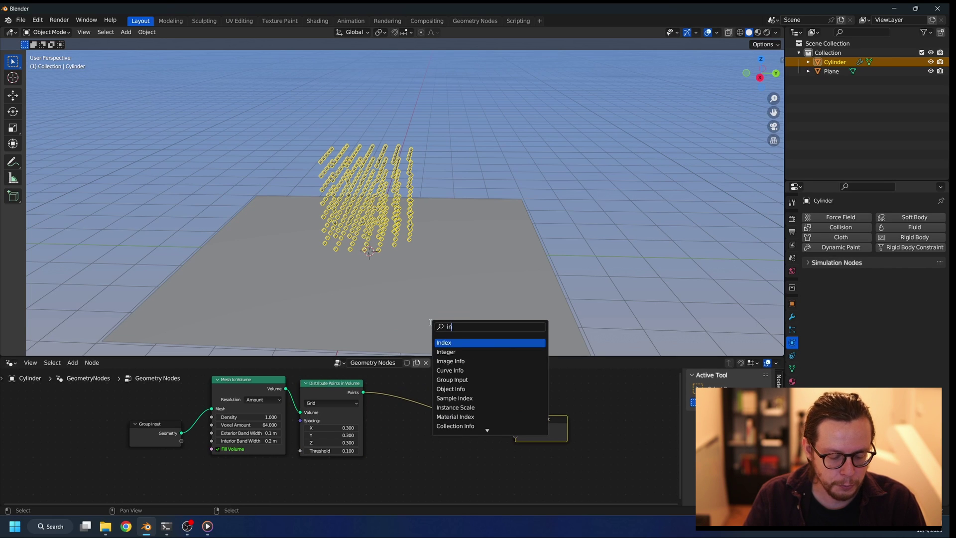
{"action": "type", "text": "st"}
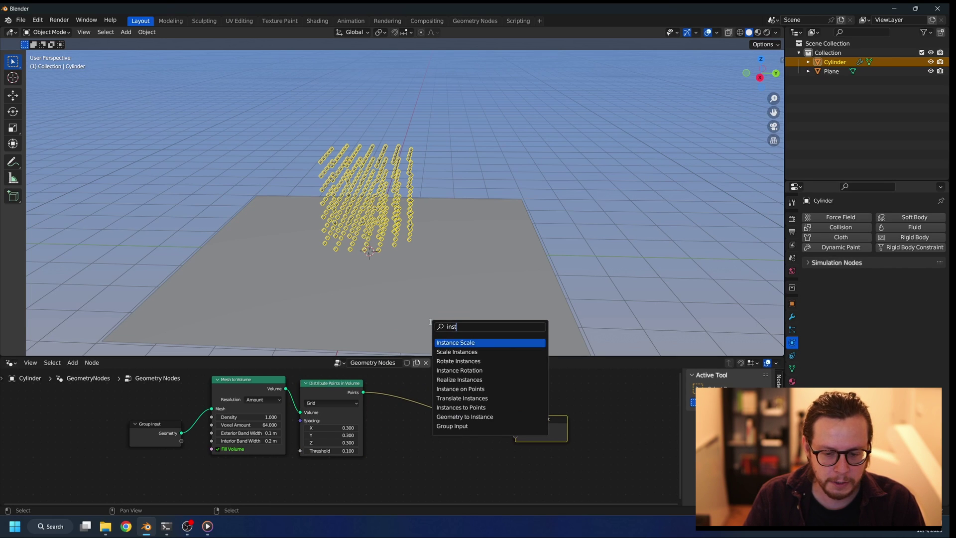
{"action": "left_click", "coordinate": [470, 388]}
{"action": "left_click", "coordinate": [447, 427]}
{"action": "scroll", "coordinate": [439, 423], "scroll_direction": "down", "scroll_amount": 3}
{"action": "mouse_move", "coordinate": [419, 402]}
{"action": "middle_mouse_down"}
{"action": "mouse_move", "coordinate": [407, 376]}
{"action": "mouse_move", "coordinate": [406, 399]}
{"action": "middle_mouse_up"}
{"action": "left_click_drag", "start_coordinate": [406, 395], "coordinate": [396, 416]}
Add an Ico Sphere node and connect its Mesh output to the Instance input of Instance on Points.
{"action": "middle_click_drag", "start_coordinate": [355, 443], "coordinate": [369, 412]}
{"action": "key", "text": "shift+a"}
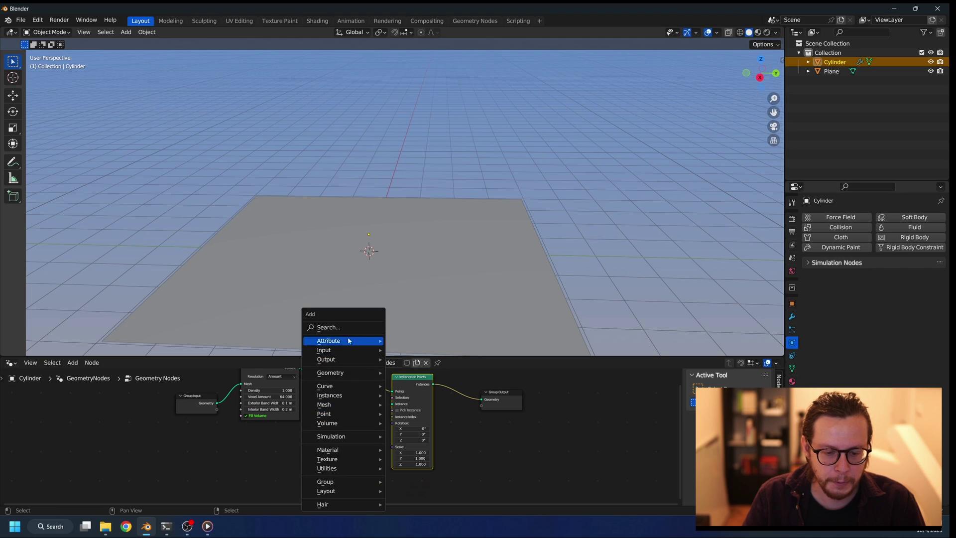
{"action": "left_click", "coordinate": [351, 327]}
{"action": "type", "text": "ico"}
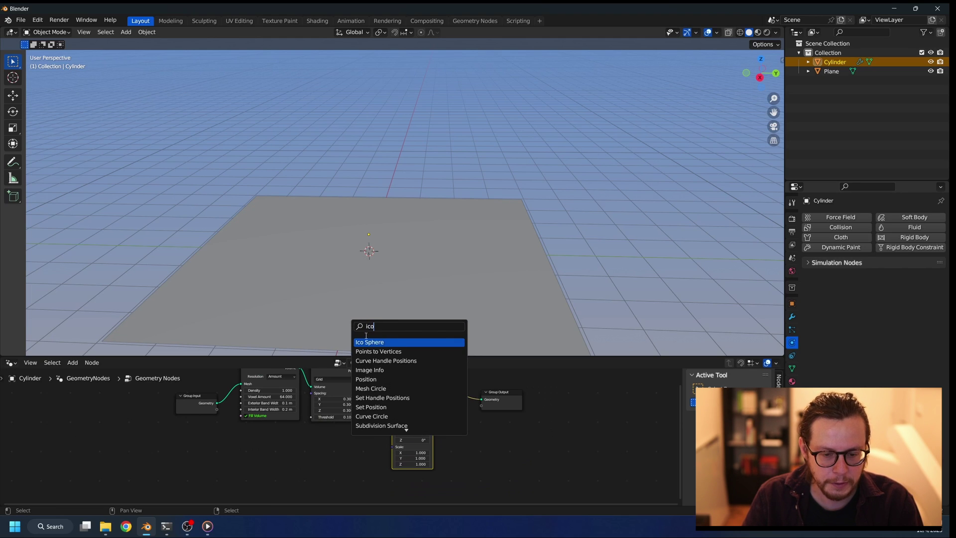
{"action": "key", "text": "Return"}
{"action": "left_click", "coordinate": [360, 447]}
{"action": "left_click_drag", "start_coordinate": [361, 444], "coordinate": [392, 404]}
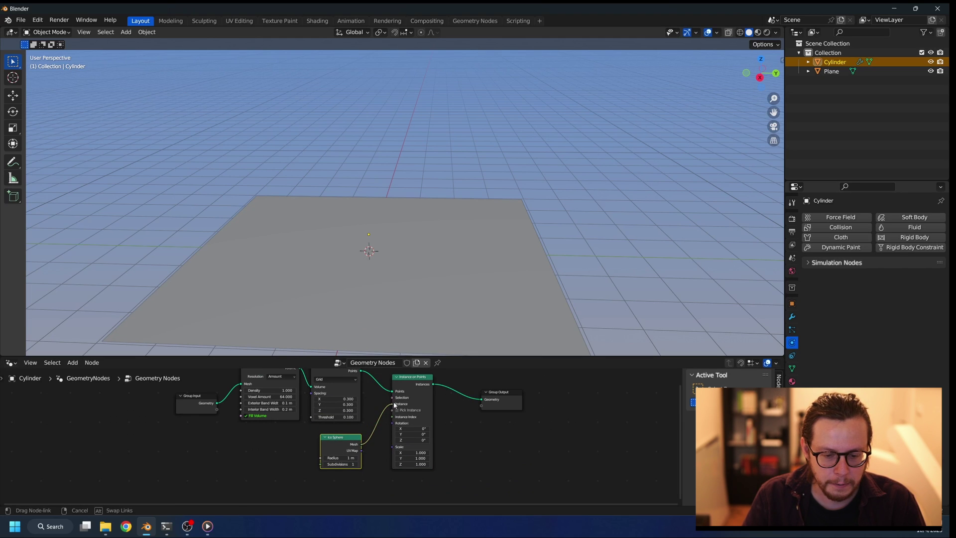
Set the Ico Sphere radius to 0.08 m and add an active rigid body to the cylinder.
{"action": "left_click_drag", "start_coordinate": [346, 457], "coordinate": [324, 457]}
{"action": "middle_click_drag", "start_coordinate": [397, 298], "coordinate": [467, 183]}
{"action": "key", "text": "KP_1"}
{"action": "key", "text": "KP_7"}
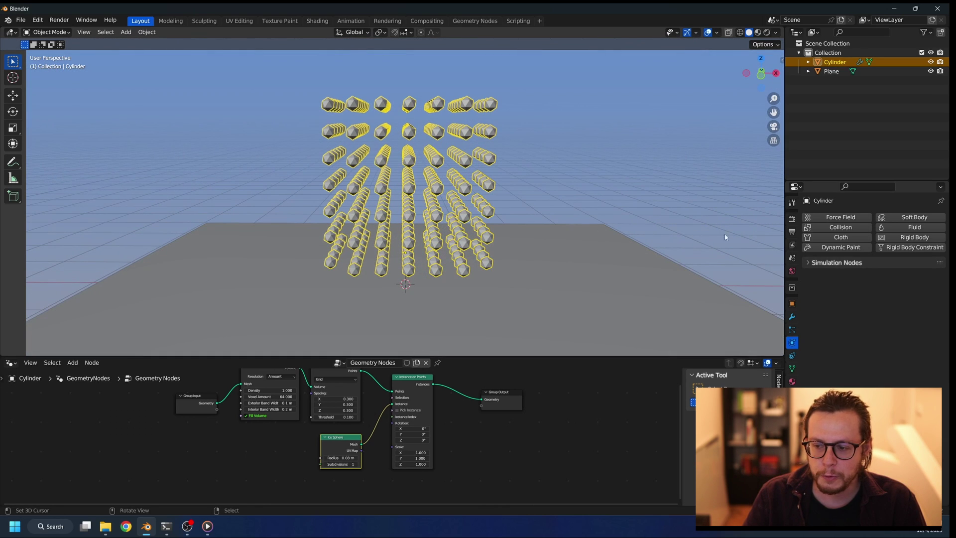
{"action": "left_click", "coordinate": [914, 237]}
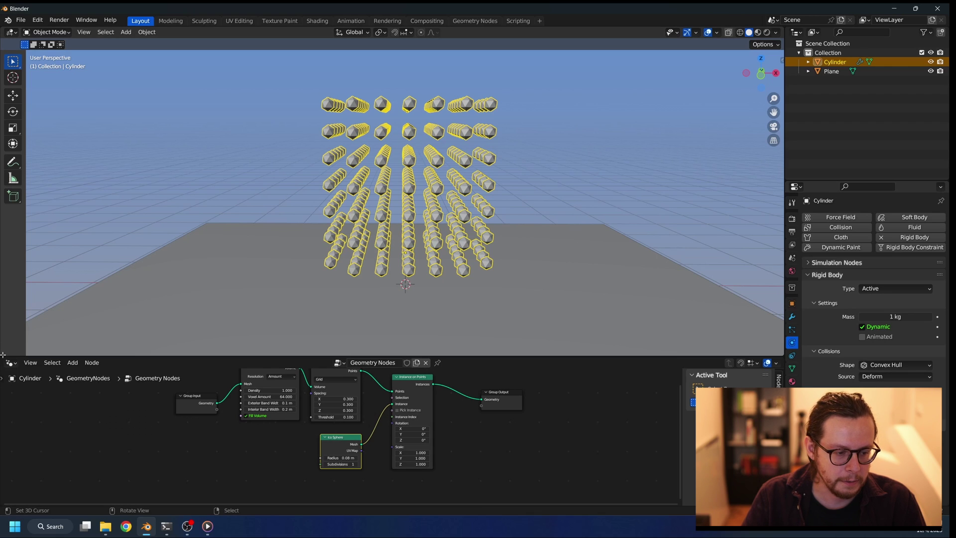
Split off a new area between the 3D viewport and the node editor and switch it to the Timeline.
{"action": "left_click_drag", "start_coordinate": [3, 354], "coordinate": [6, 313]}
{"action": "left_click", "coordinate": [9, 319]}
{"action": "left_click", "coordinate": [9, 318]}
{"action": "left_click", "coordinate": [9, 318]}
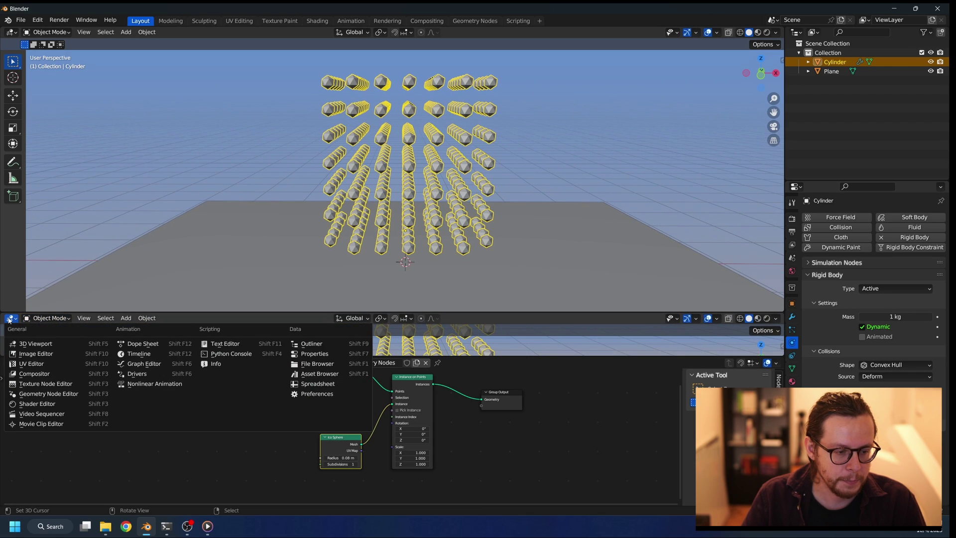
{"action": "left_click", "coordinate": [139, 354]}
Play the cylinder's rigid body simulation, return to the first frame and inspect the instanced spheres.
{"action": "left_click", "coordinate": [406, 319]}
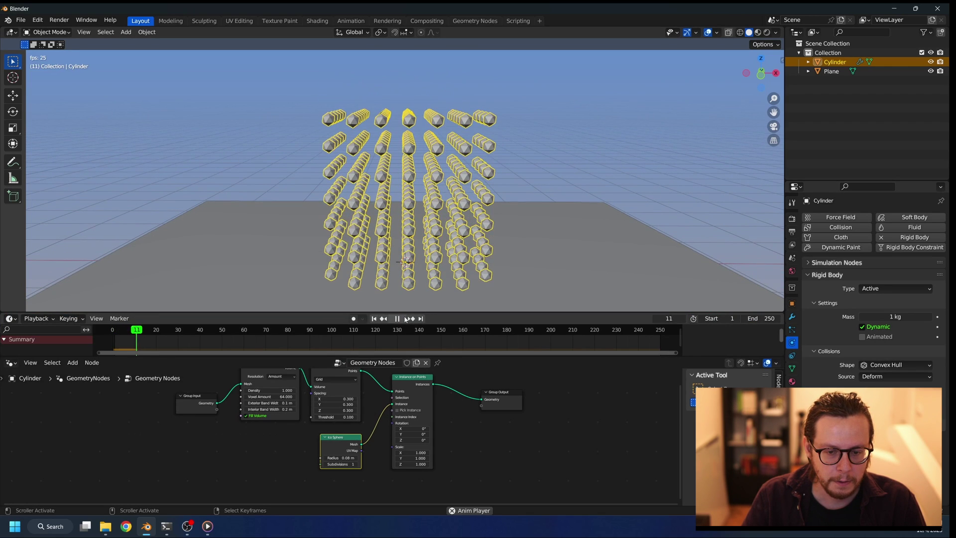
{"action": "left_click", "coordinate": [399, 319]}
{"action": "left_click", "coordinate": [373, 319]}
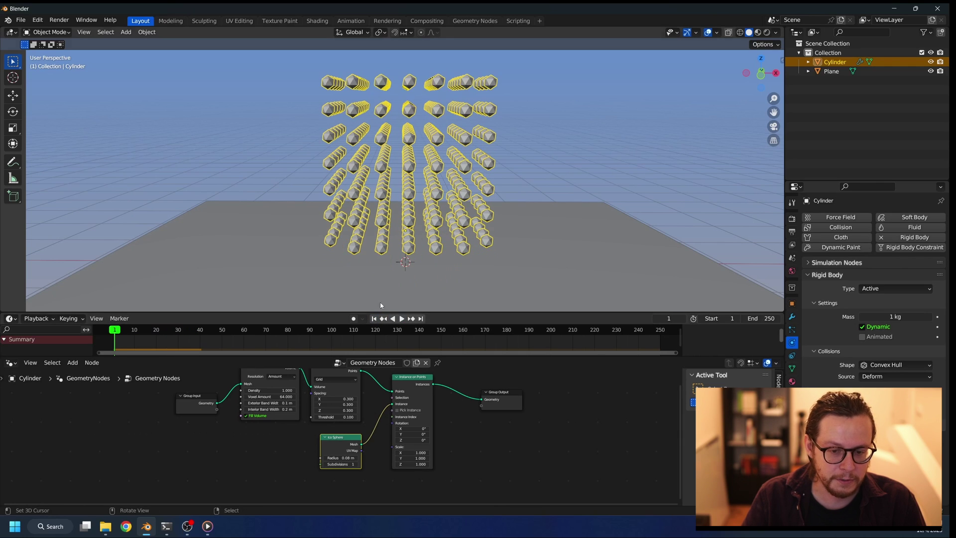
{"action": "scroll", "coordinate": [441, 182], "scroll_direction": "down", "scroll_amount": 1}
{"action": "middle_click_drag", "start_coordinate": [446, 183], "coordinate": [419, 96]}
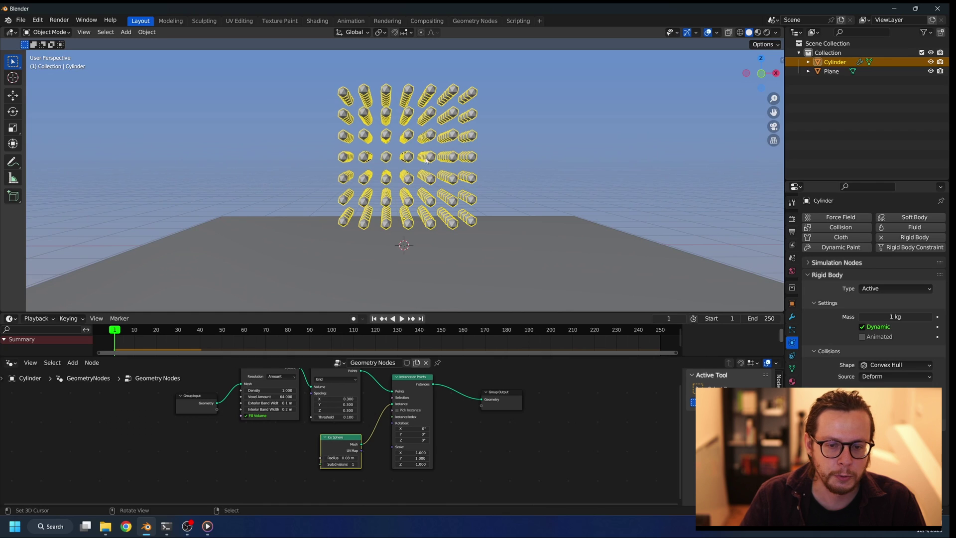
{"action": "middle_click_drag", "start_coordinate": [426, 160], "coordinate": [446, 134]}
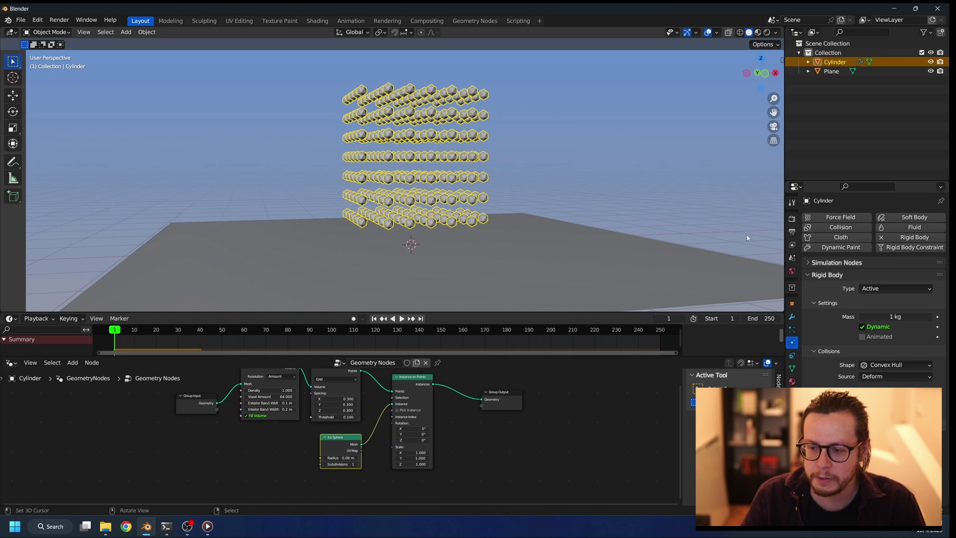
Try to apply the GeometryNodes modifier on the cylinder.
{"action": "left_click", "coordinate": [792, 316]}
{"action": "left_click", "coordinate": [917, 233]}
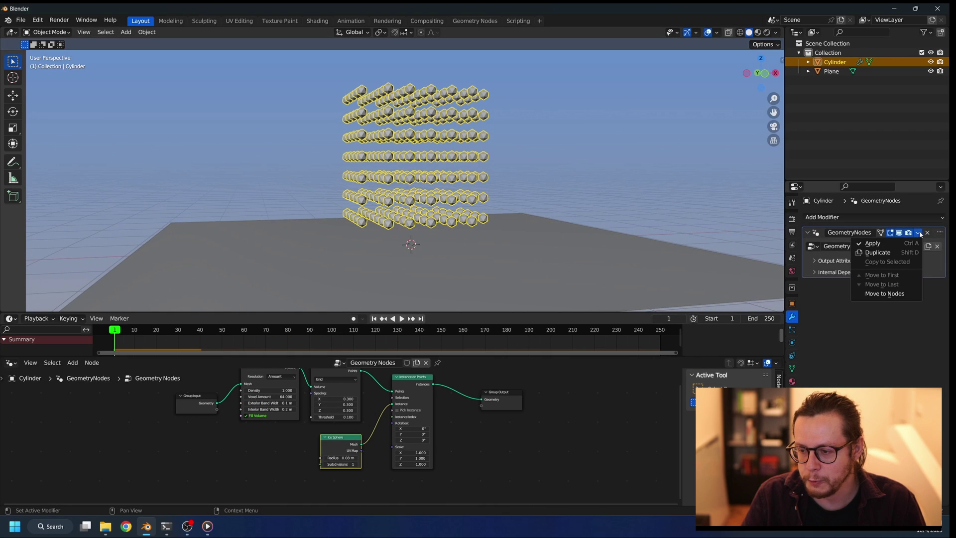
{"action": "left_click", "coordinate": [903, 244]}
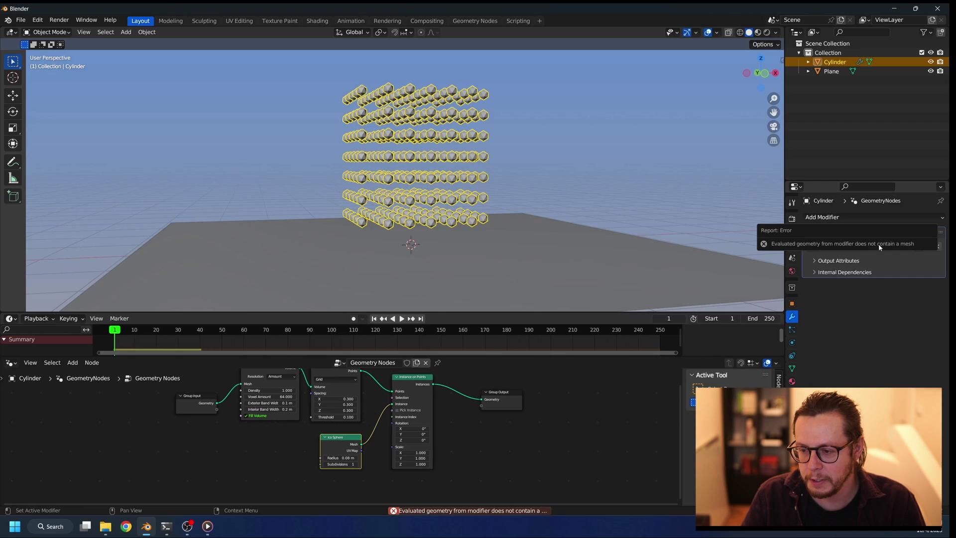
Insert a Realize Instances node between Instance on Points and Group Output.
{"action": "middle_click_drag", "start_coordinate": [522, 401], "coordinate": [454, 418]}
{"action": "left_click_drag", "start_coordinate": [450, 419], "coordinate": [472, 416]}
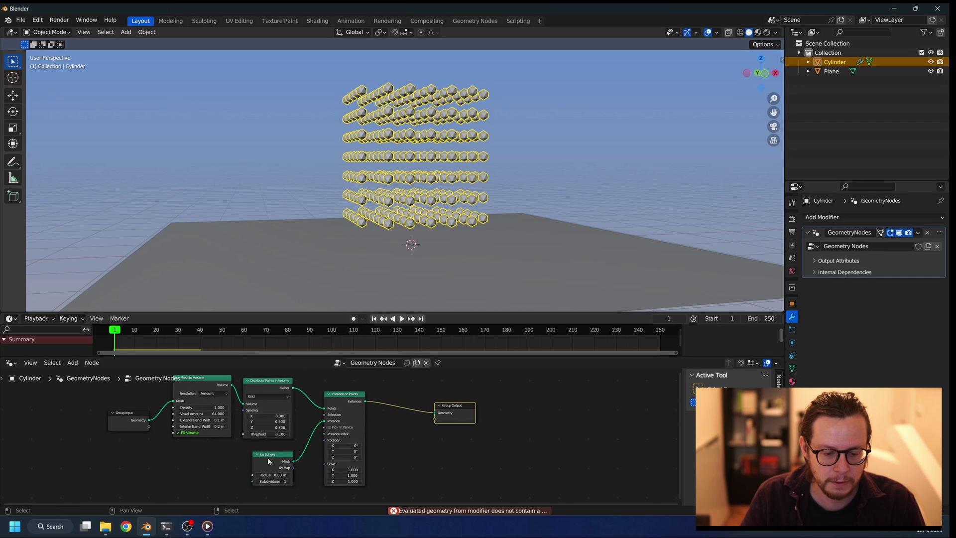
{"action": "key", "text": "shift+a"}
{"action": "type", "text": "realize"}
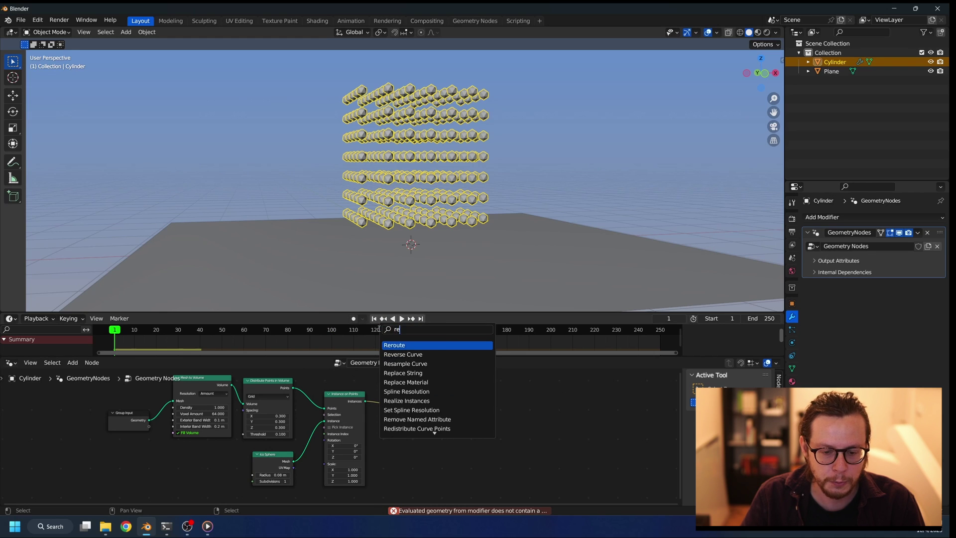
{"action": "key", "text": "Return"}
{"action": "left_click", "coordinate": [400, 417]}
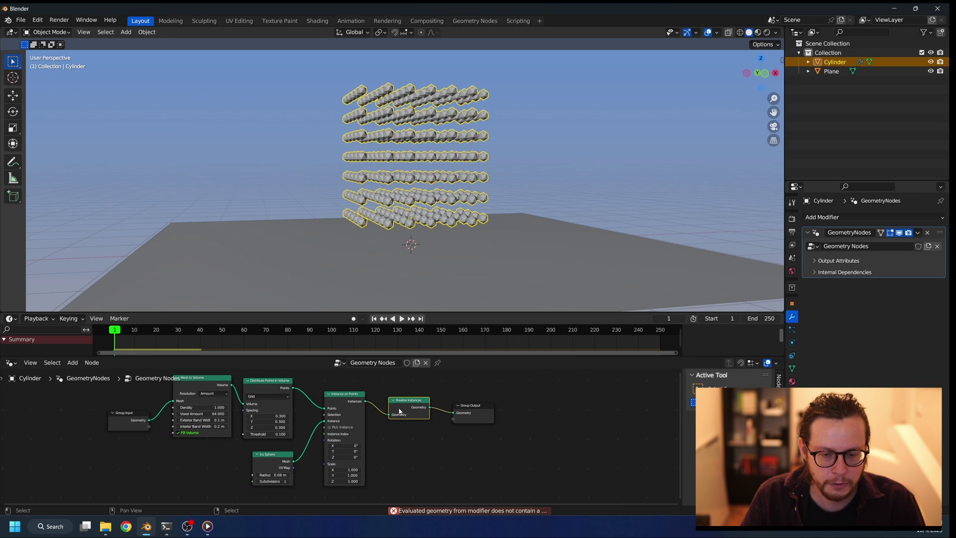
Apply the cylinder's GeometryNodes modifier, test-play the simulation and return to the first frame.
{"action": "left_click", "coordinate": [918, 233]}
{"action": "left_click", "coordinate": [895, 245]}
{"action": "key", "text": "space"}
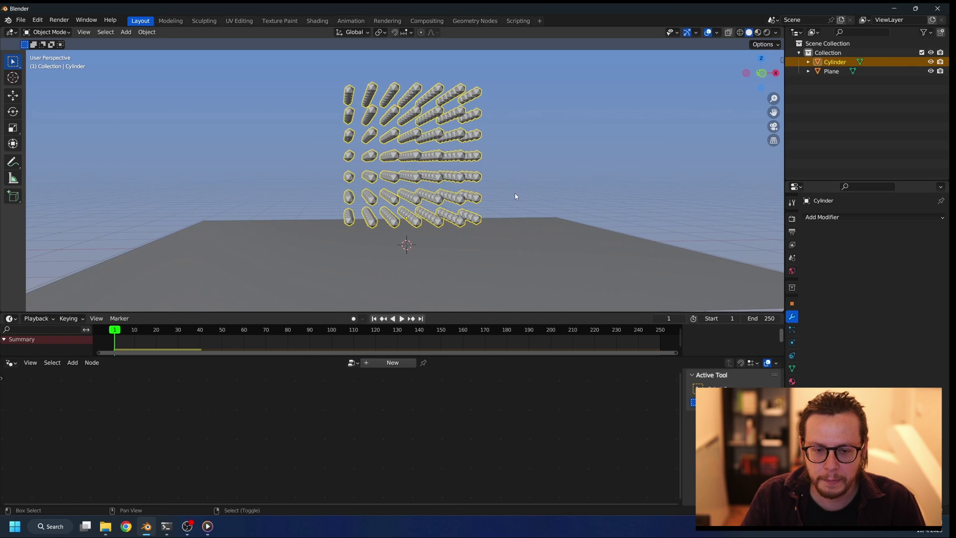
{"action": "key", "text": "space"}
{"action": "key", "text": "shift+Left"}
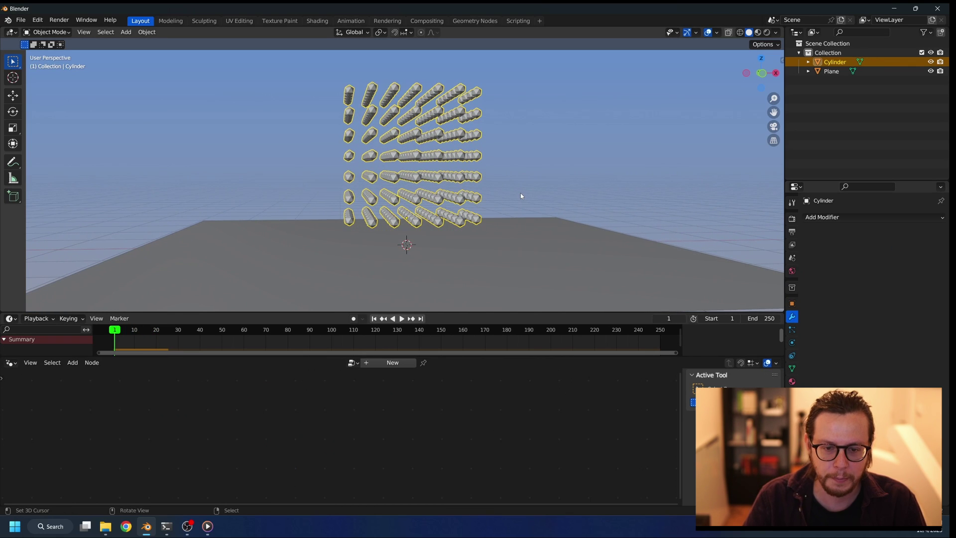
Separate the whole cylinder mesh by loose parts in Edit Mode and return to Object Mode.
{"action": "middle_click_drag", "start_coordinate": [391, 173], "coordinate": [427, 162]}
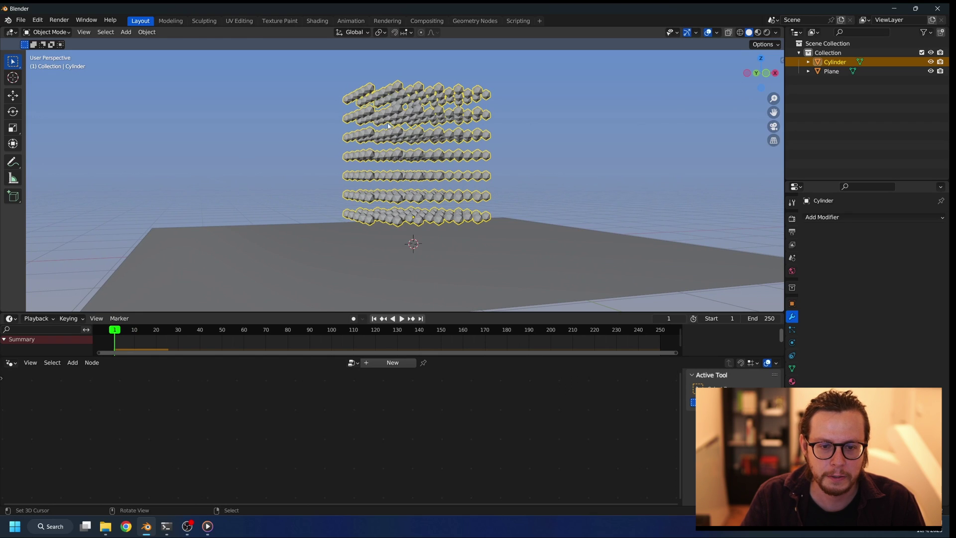
{"action": "key", "text": "Tab"}
{"action": "key", "text": "a"}
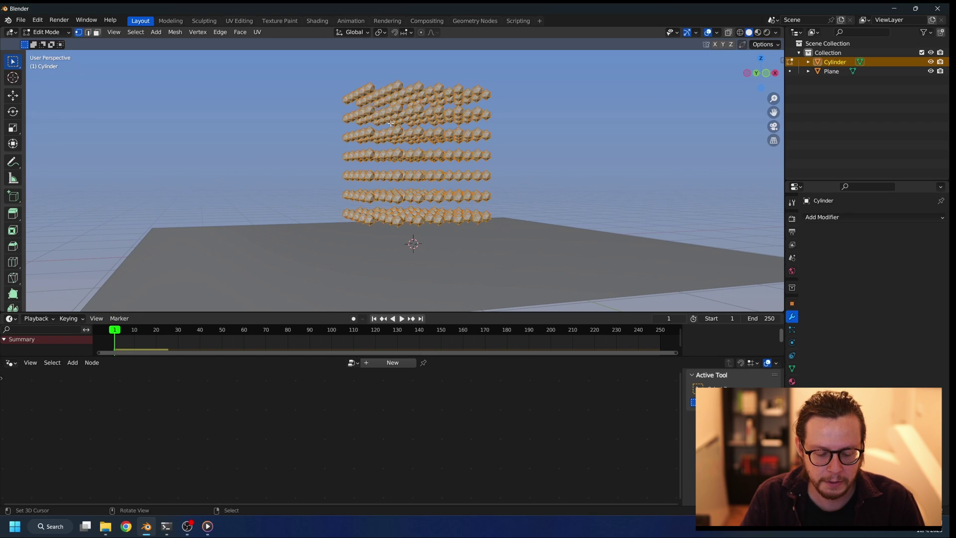
{"action": "key", "text": "p"}
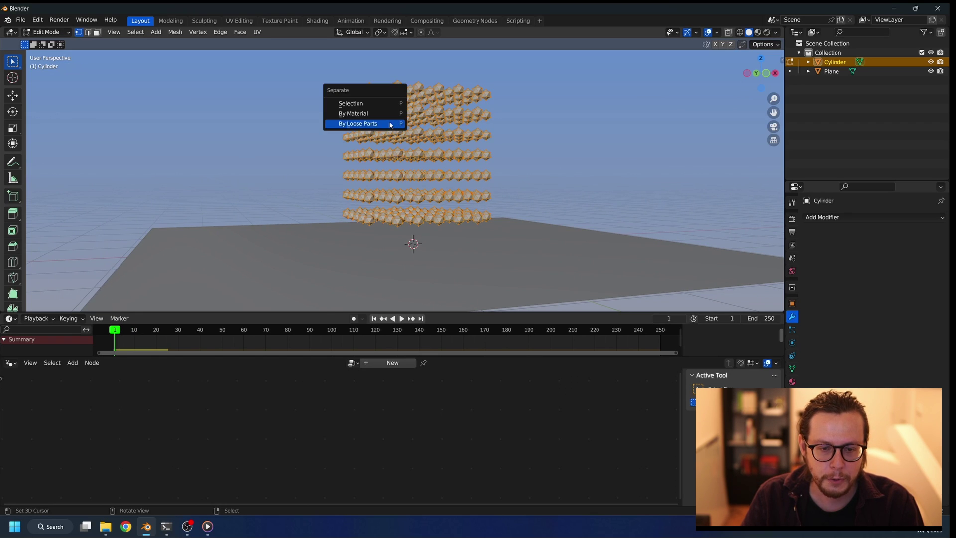
{"action": "left_click", "coordinate": [384, 124]}
{"action": "middle_click_drag", "start_coordinate": [384, 124], "coordinate": [478, 176]}
{"action": "key", "text": "Tab"}
Select one of the separated spheres, play the simulation and reset it to the first frame.
{"action": "left_click", "coordinate": [466, 163]}
{"action": "key", "text": "space"}
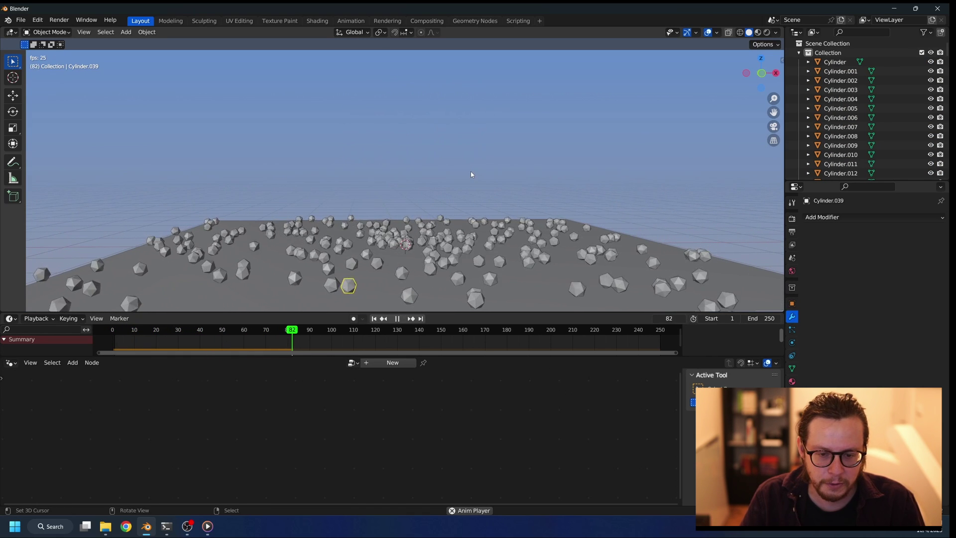
{"action": "key", "text": "Escape"}
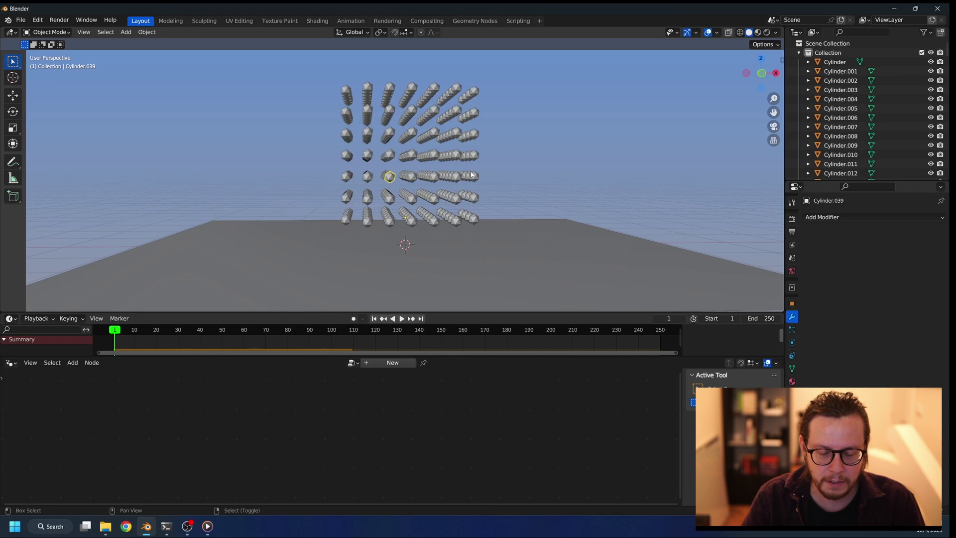
Select all the separated spheres and set their origins to Center of Mass (Surface).
{"action": "middle_click_drag", "start_coordinate": [406, 178], "coordinate": [407, 213]}
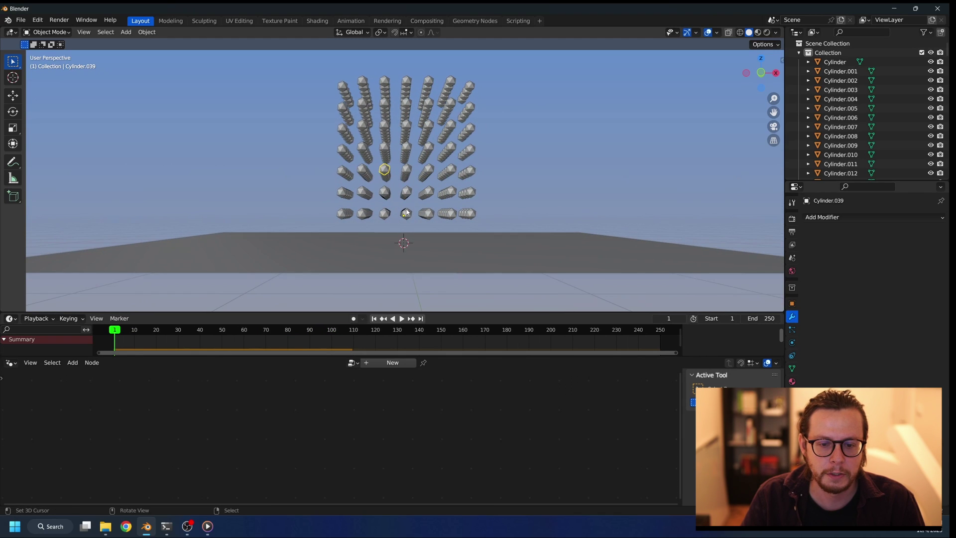
{"action": "left_click_drag", "start_coordinate": [308, 74], "coordinate": [496, 181]}
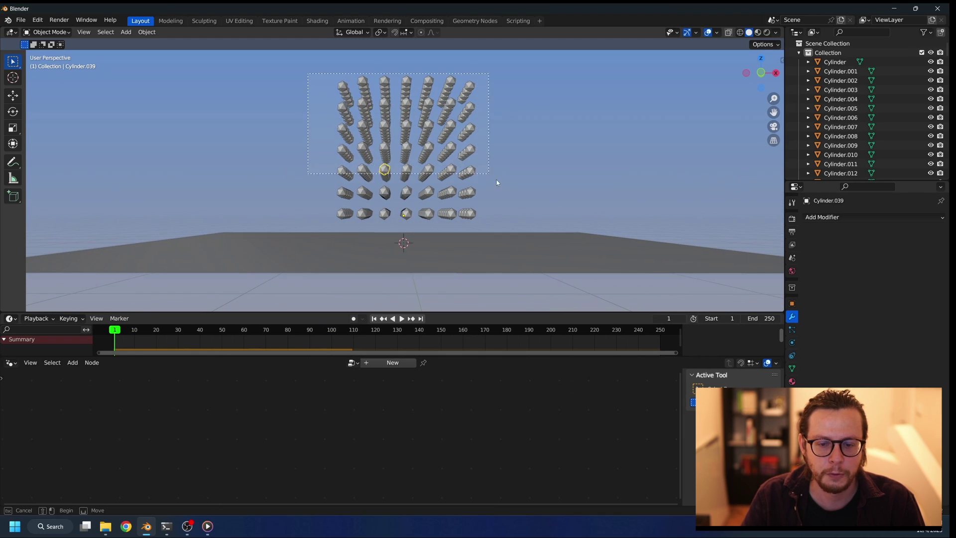
{"action": "left_click_drag", "start_coordinate": [517, 222], "coordinate": [518, 223]}
{"action": "left_click", "coordinate": [147, 32]}
{"action": "mouse_move", "coordinate": [167, 57]}
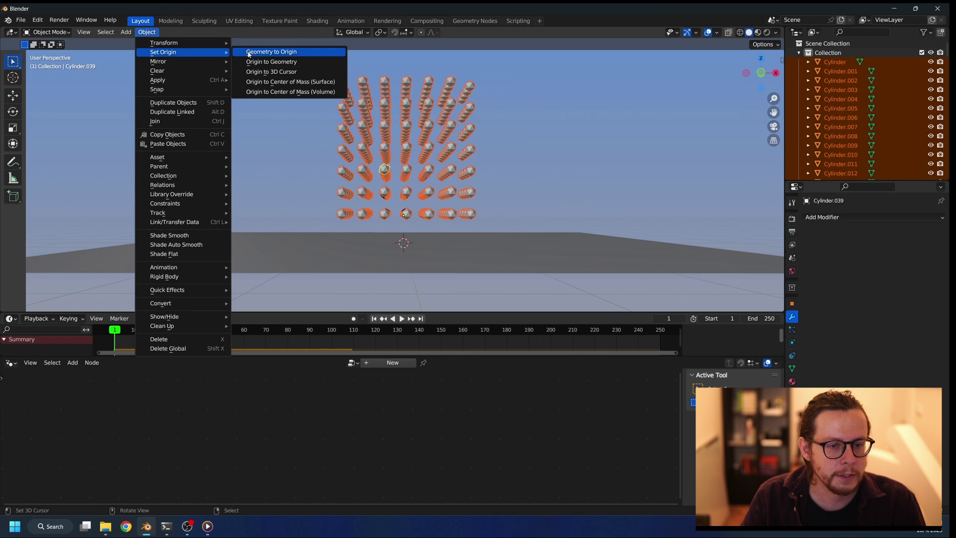
{"action": "left_click", "coordinate": [291, 83]}
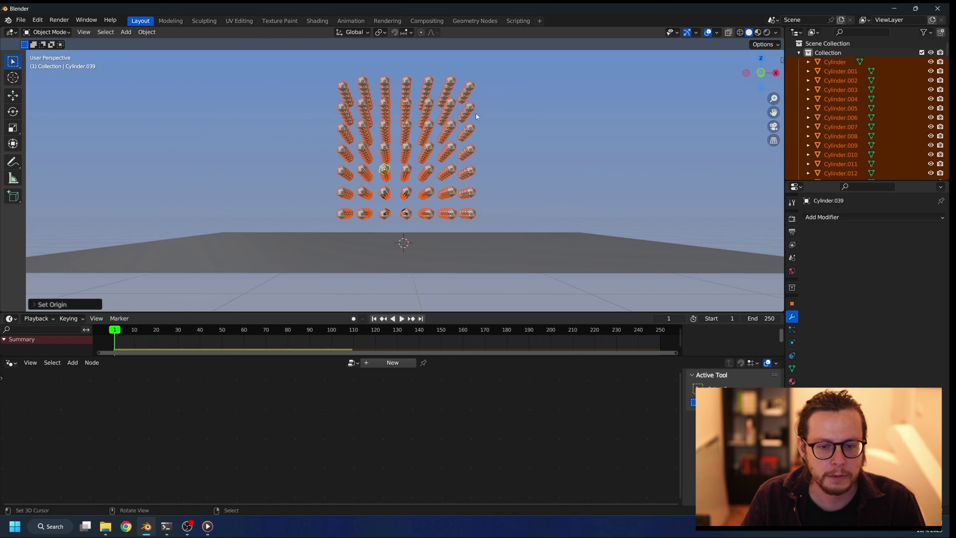
Play the simulation, watch the spheres fall onto the plane from several angles and return to the first frame.
{"action": "left_click", "coordinate": [402, 319]}
{"action": "right_click", "coordinate": [521, 198]}
{"action": "scroll", "coordinate": [520, 182], "scroll_direction": "down", "scroll_amount": 3}
{"action": "middle_click_drag", "start_coordinate": [518, 166], "coordinate": [513, 183]}
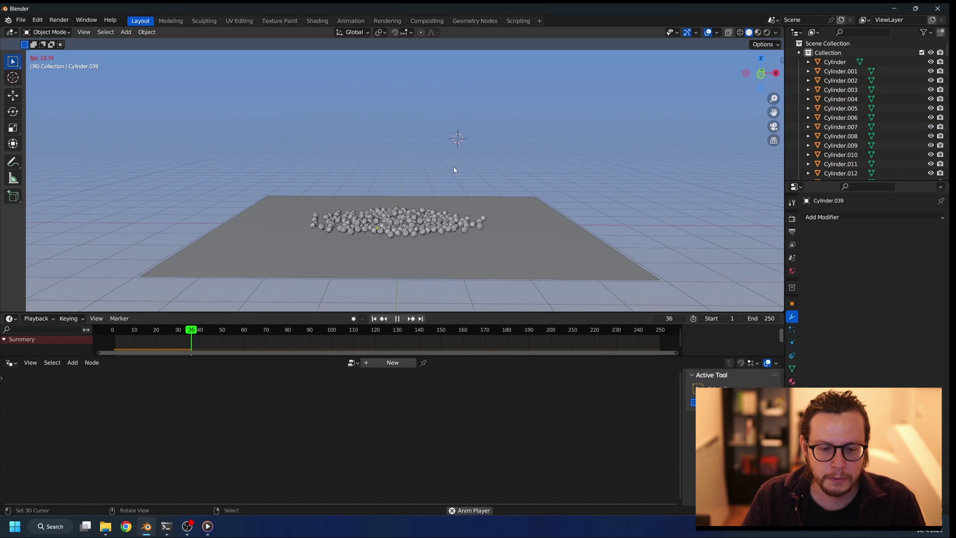
{"action": "middle_click_drag", "start_coordinate": [454, 170], "coordinate": [437, 185]}
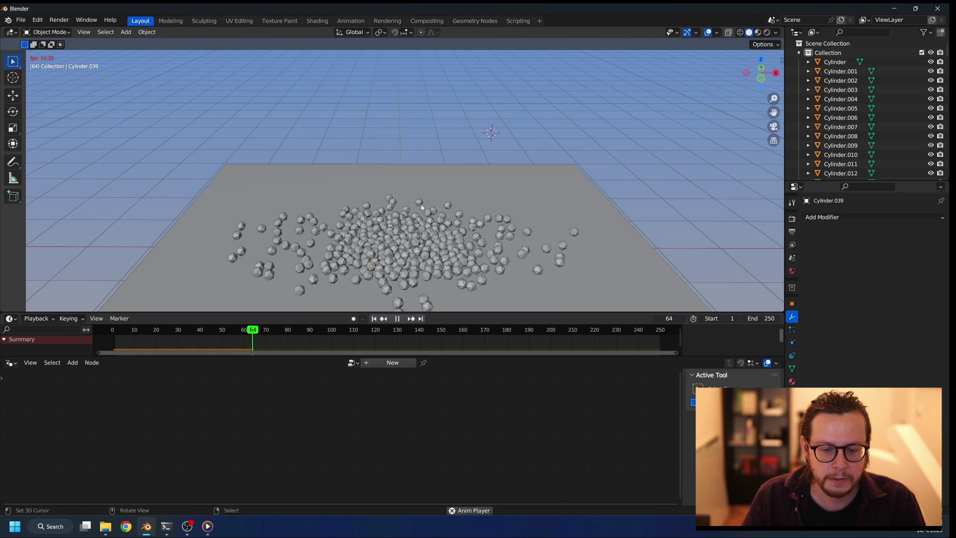
{"action": "middle_click_drag", "start_coordinate": [438, 185], "coordinate": [421, 212]}
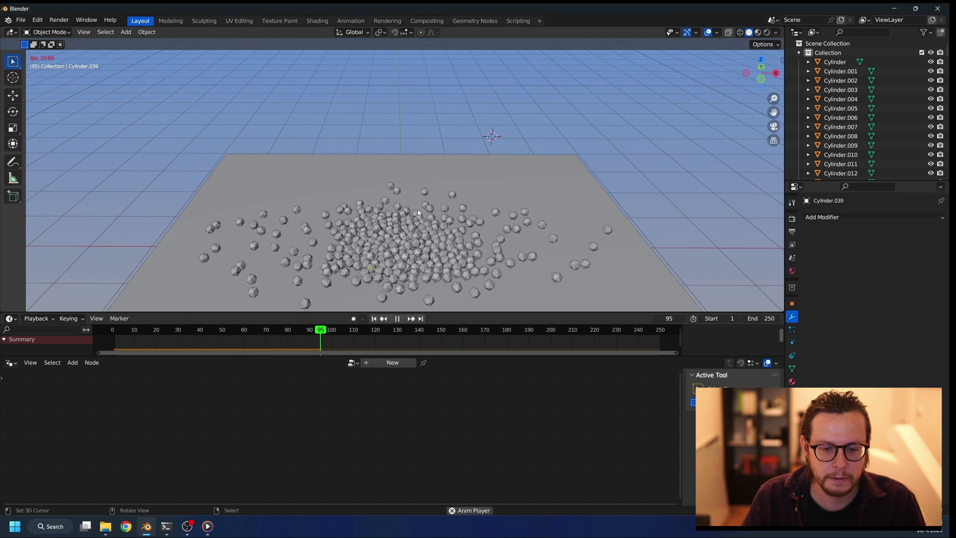
{"action": "key", "text": "F3"}
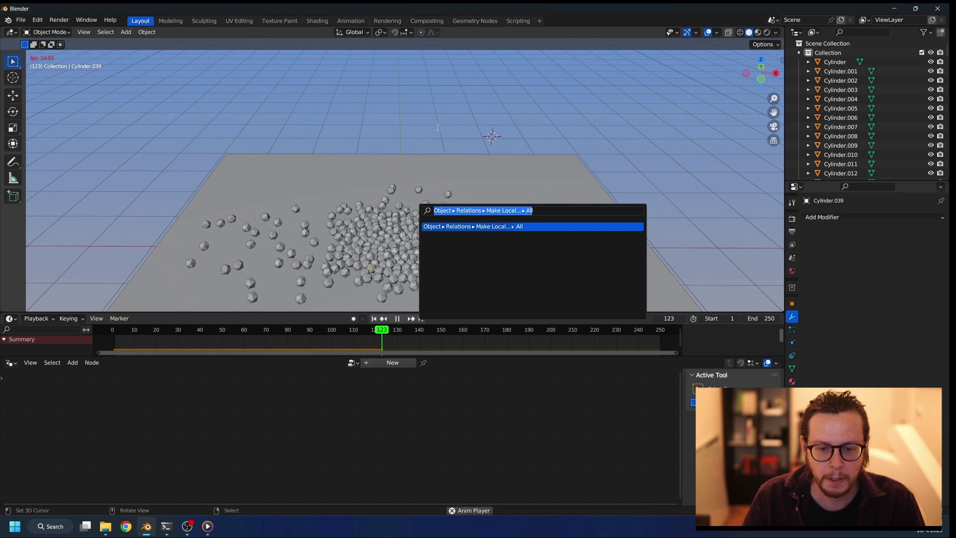
{"action": "key", "text": "Escape"}
{"action": "left_click", "coordinate": [399, 318]}
{"action": "left_click", "coordinate": [373, 318]}
{"action": "scroll", "coordinate": [414, 214], "scroll_direction": "down", "scroll_amount": 2}
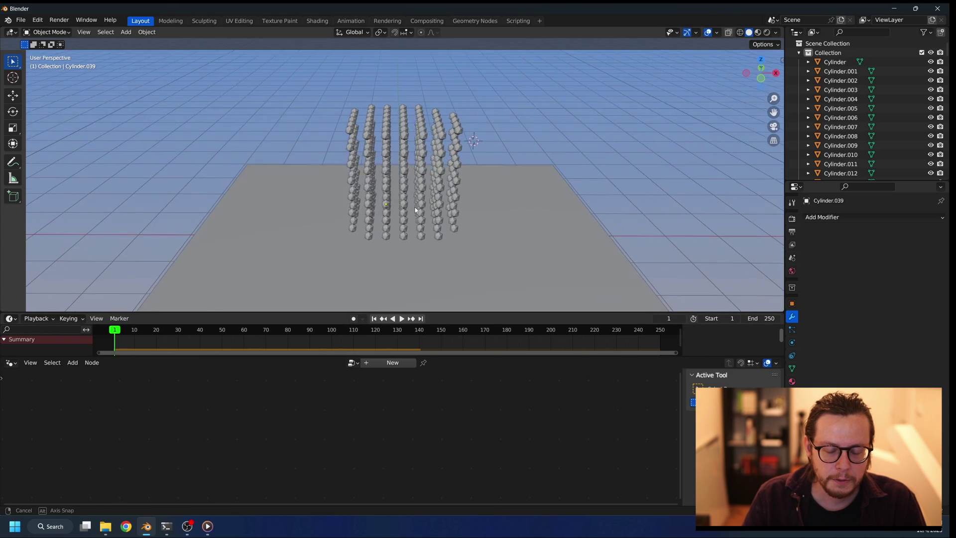
{"action": "middle_click_drag", "start_coordinate": [414, 214], "coordinate": [422, 182]}
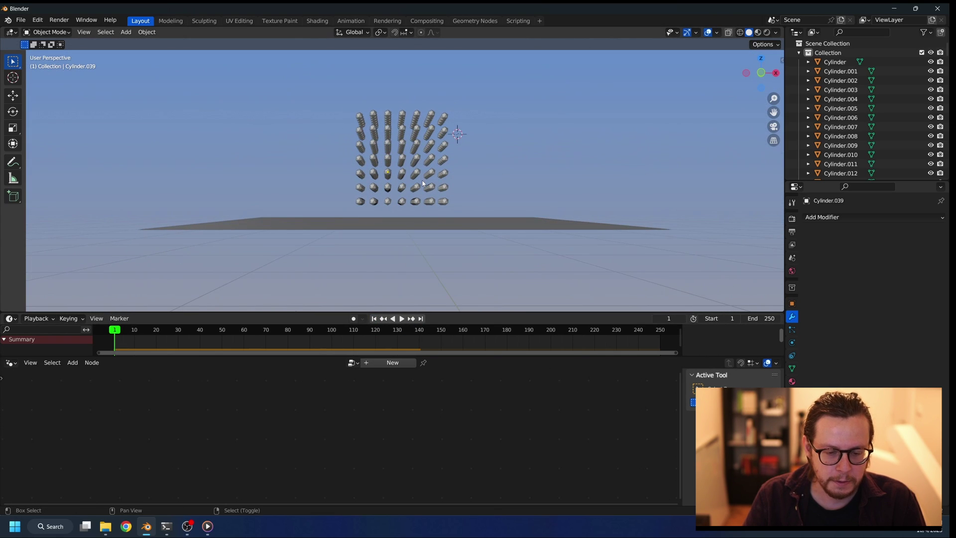
Add a mesh cylinder, scale it down to about half size and place it below the plane.
{"action": "key", "text": "shift+a"}
{"action": "mouse_move", "coordinate": [425, 182]}
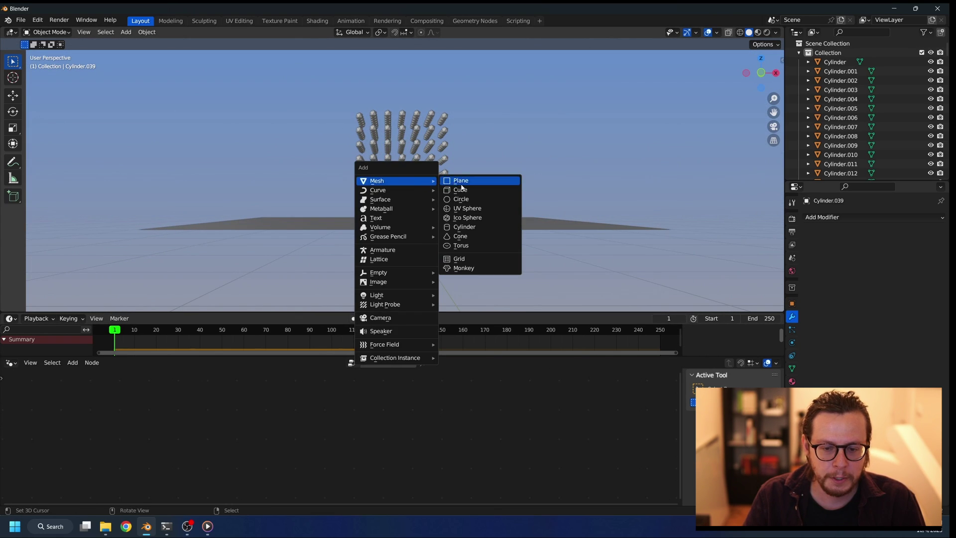
{"action": "left_click", "coordinate": [464, 226]}
{"action": "key", "text": "s"}
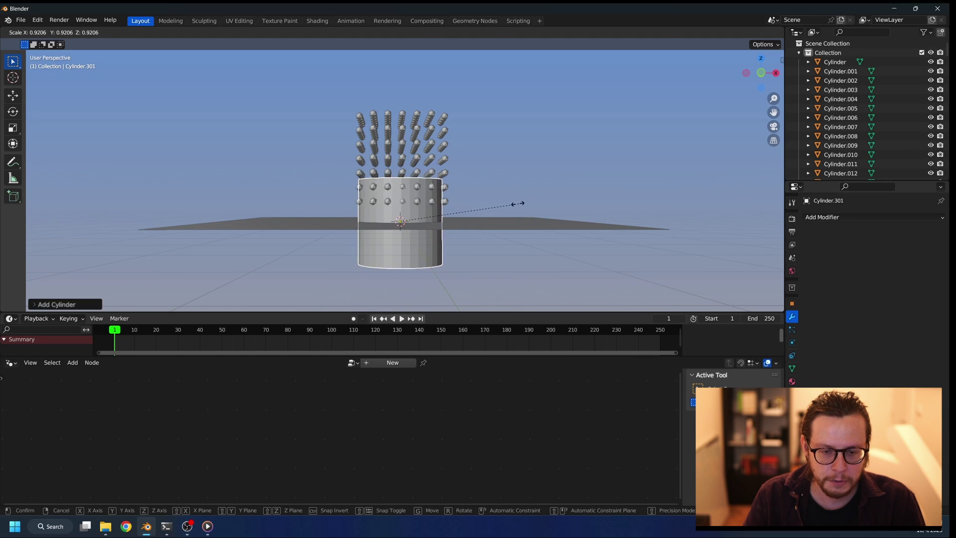
{"action": "left_click", "coordinate": [464, 206]}
{"action": "key", "text": "g"}
{"action": "left_click", "coordinate": [463, 252]}
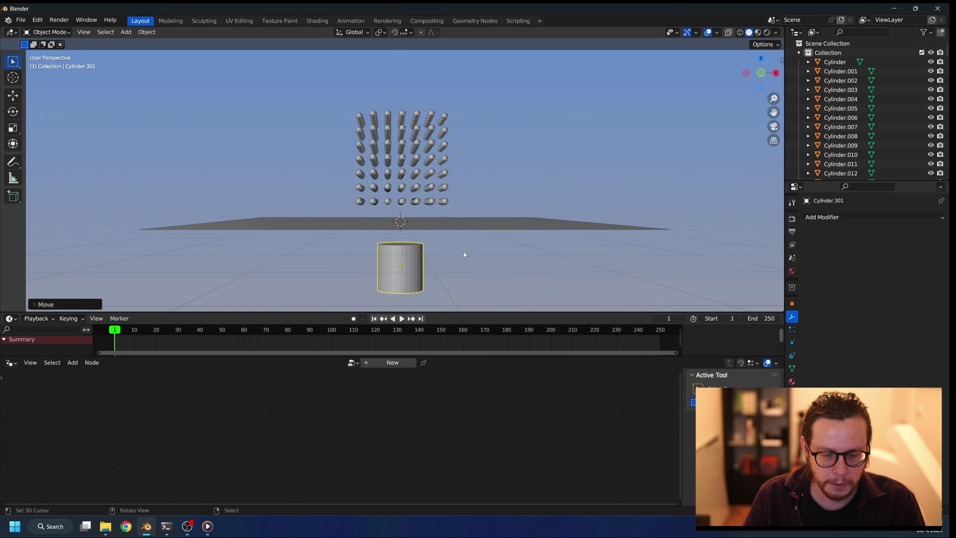
Apply the new cylinder's object transform and key its starting position below the plane at frame 1 with auto keying enabled.
{"action": "key", "text": "ctrl+a"}
{"action": "left_click", "coordinate": [463, 253]}
{"action": "middle_click_drag", "start_coordinate": [462, 253], "coordinate": [433, 194]}
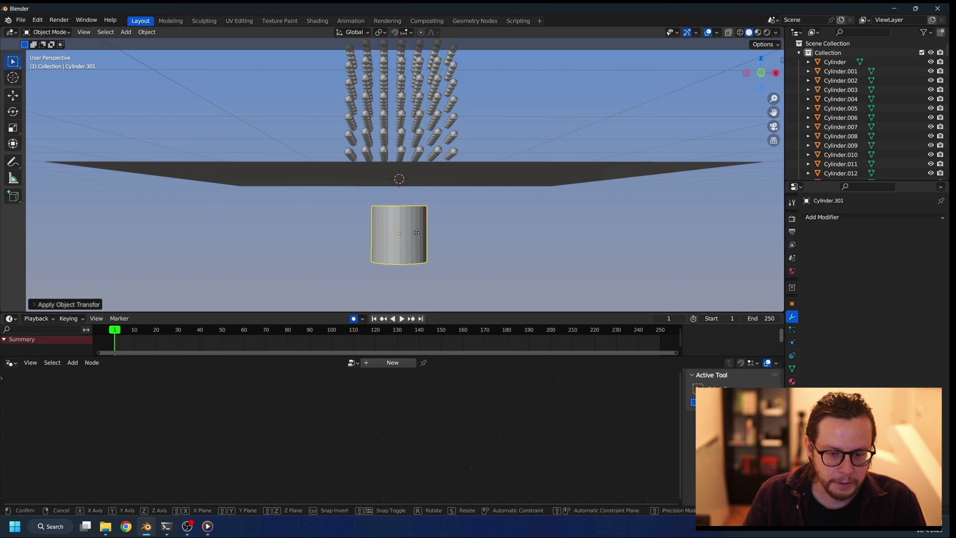
{"action": "left_click_drag", "start_coordinate": [394, 249], "coordinate": [395, 253]}
Go to frame 100 and move the cylinder up along Z to a keyed position above the plane.
{"action": "left_click_drag", "start_coordinate": [179, 330], "coordinate": [308, 333]}
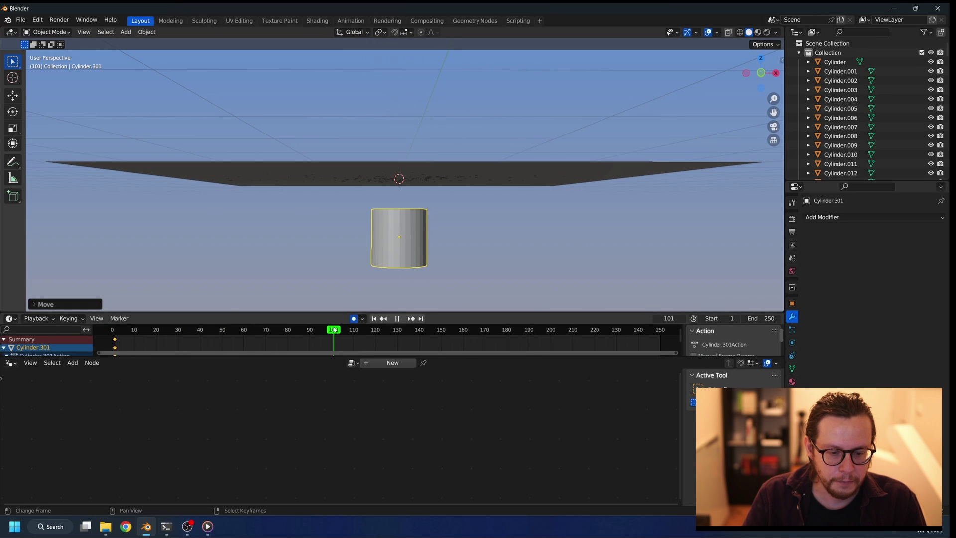
{"action": "key", "text": "space"}
{"action": "scroll", "coordinate": [433, 206], "scroll_direction": "up", "scroll_amount": 2}
{"action": "key", "text": "g"}
{"action": "key", "text": "z"}
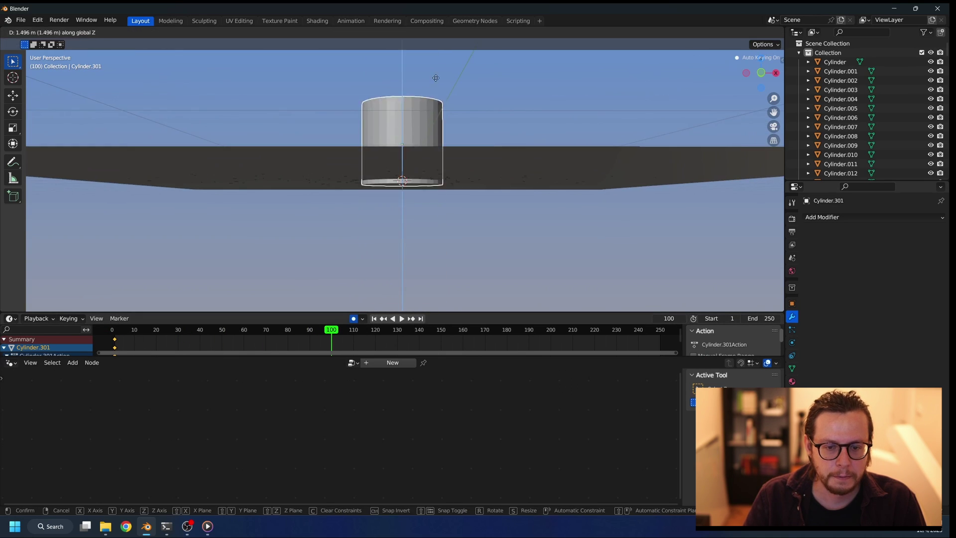
{"action": "left_click", "coordinate": [435, 37]}
{"action": "scroll", "coordinate": [436, 325], "scroll_direction": "down", "scroll_amount": 3}
{"action": "scroll", "coordinate": [436, 121], "scroll_direction": "down", "scroll_amount": 1}
{"action": "middle_click_drag", "start_coordinate": [435, 121], "coordinate": [433, 152], "text": "shift"}
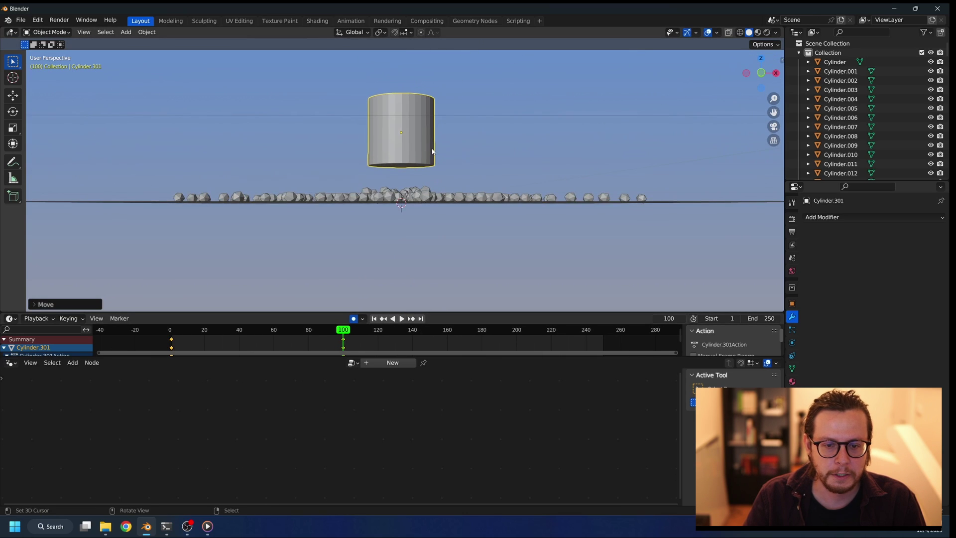
{"action": "scroll", "coordinate": [431, 155], "scroll_direction": "down", "scroll_amount": 1}
Play the cylinder's rising animation from its first keyframe, stop it and return to the first frame.
{"action": "left_click", "coordinate": [383, 318]}
{"action": "left_click", "coordinate": [402, 318]}
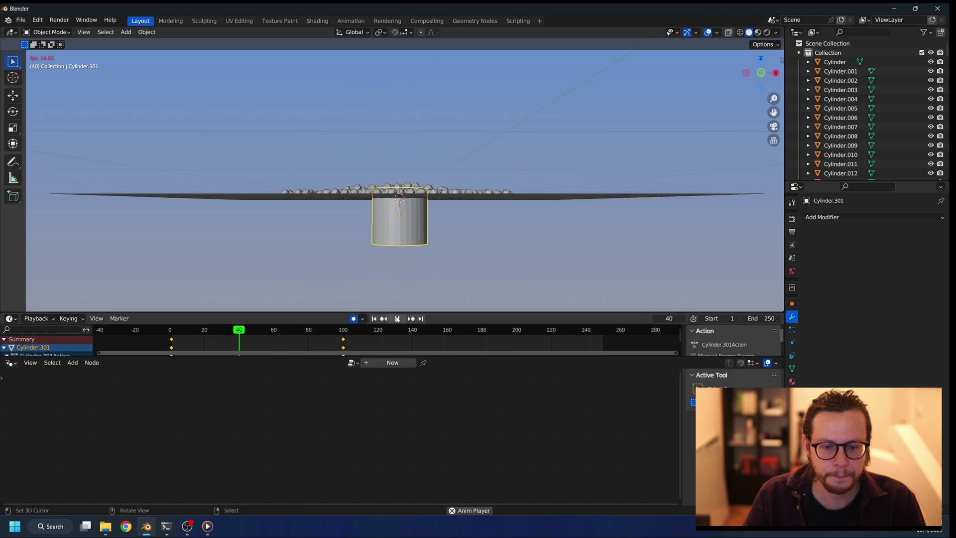
{"action": "left_click", "coordinate": [395, 319]}
{"action": "left_click", "coordinate": [374, 319]}
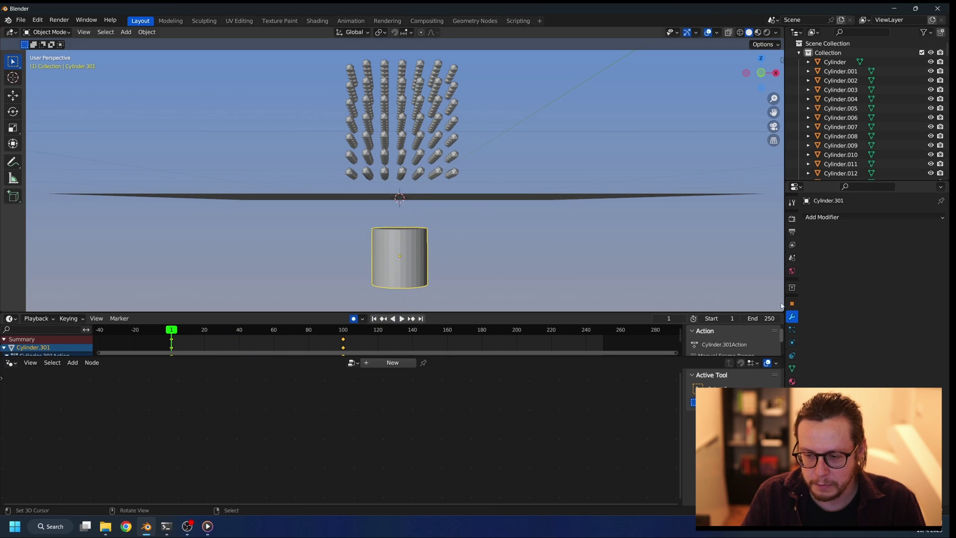
Add Rigid Body physics to the rising cylinder, keep the Active type and enable Animated.
{"action": "left_click", "coordinate": [792, 355]}
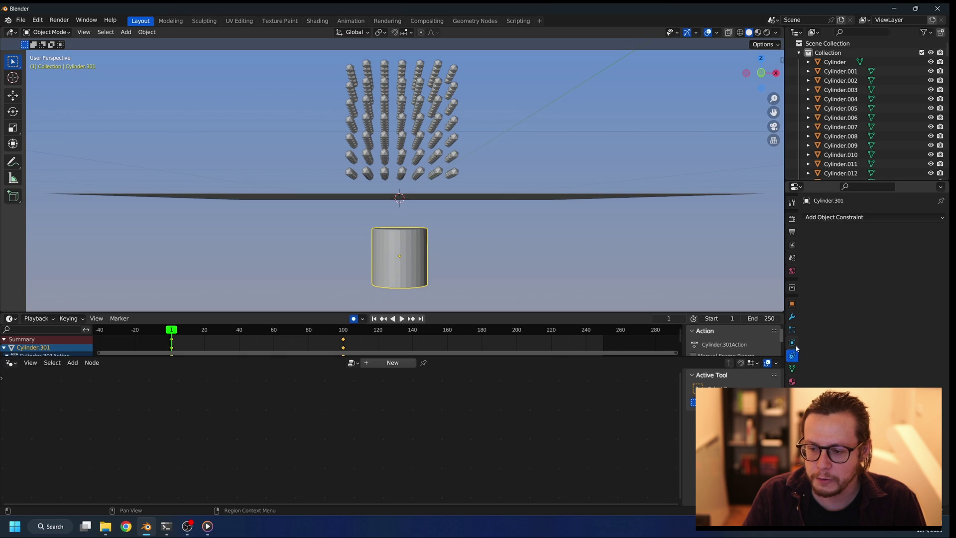
{"action": "left_click", "coordinate": [792, 342]}
{"action": "left_click", "coordinate": [912, 239]}
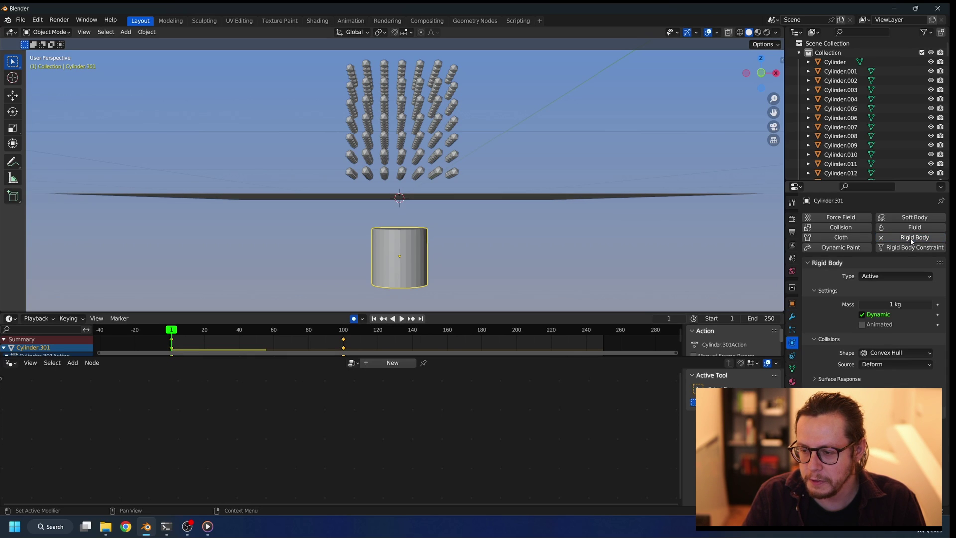
{"action": "left_click", "coordinate": [862, 324]}
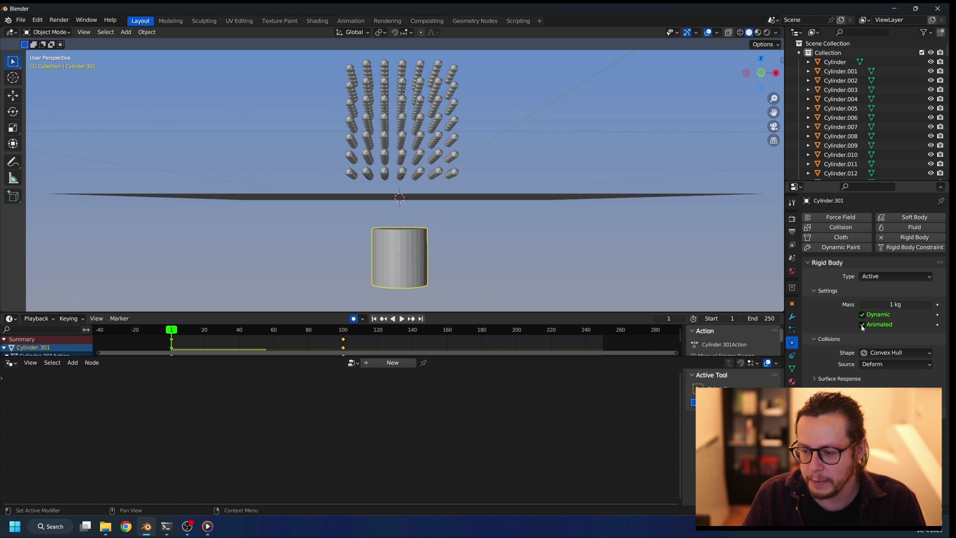
Play the simulation of the cylinder pushing through the spheres, view it from above and return to the first frame.
{"action": "left_click", "coordinate": [403, 319]}
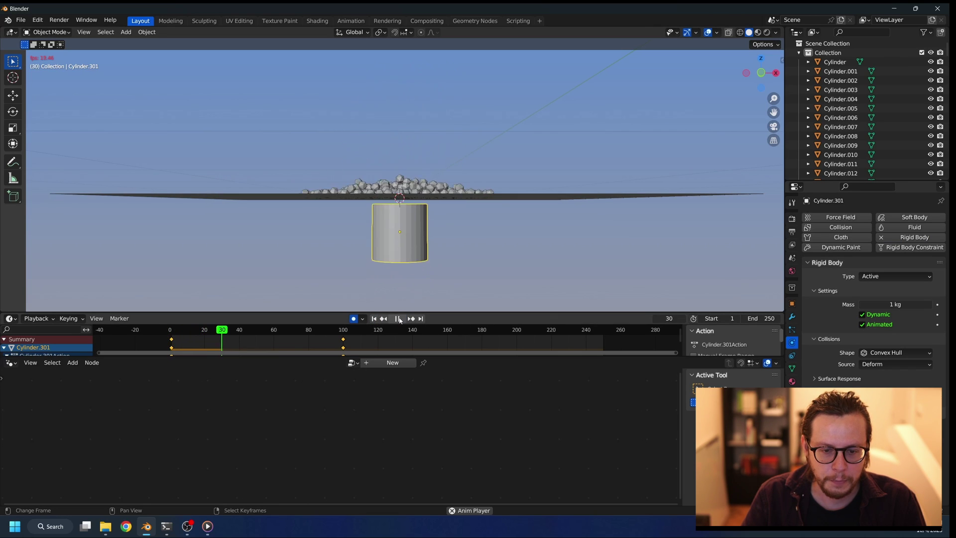
{"action": "middle_click_drag", "start_coordinate": [418, 214], "coordinate": [423, 175]}
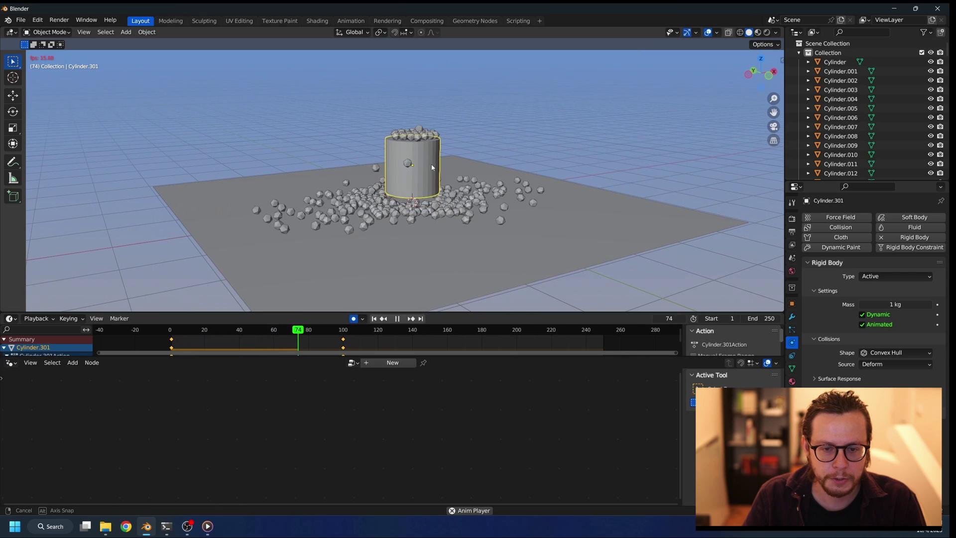
{"action": "left_click", "coordinate": [396, 320]}
{"action": "left_click", "coordinate": [374, 319]}
{"action": "middle_click_drag", "start_coordinate": [455, 244], "coordinate": [423, 230]}
{"action": "right_click", "coordinate": [443, 240]}
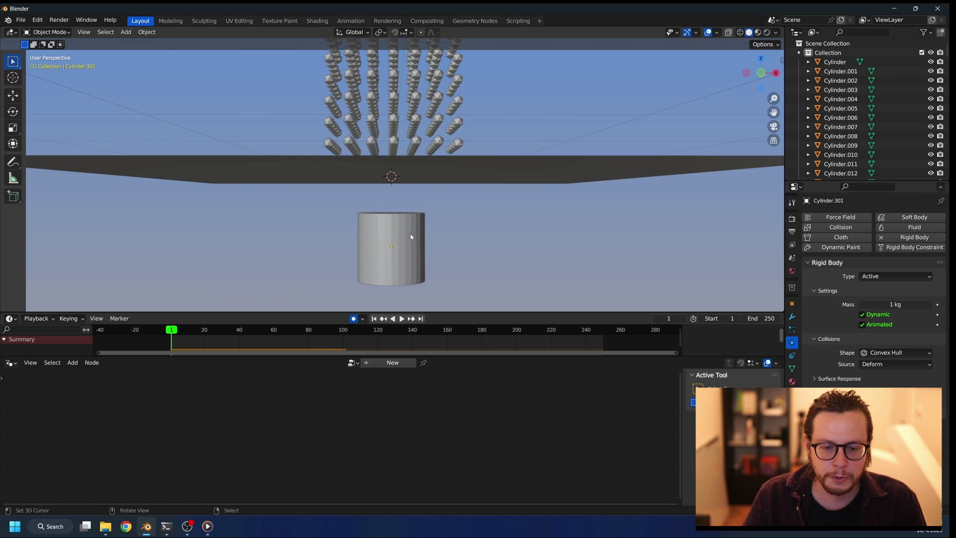
Paste the glass bottle object into the scene and move it up along Z so its neck sits inside the cylinder.
{"action": "left_click", "coordinate": [411, 236]}
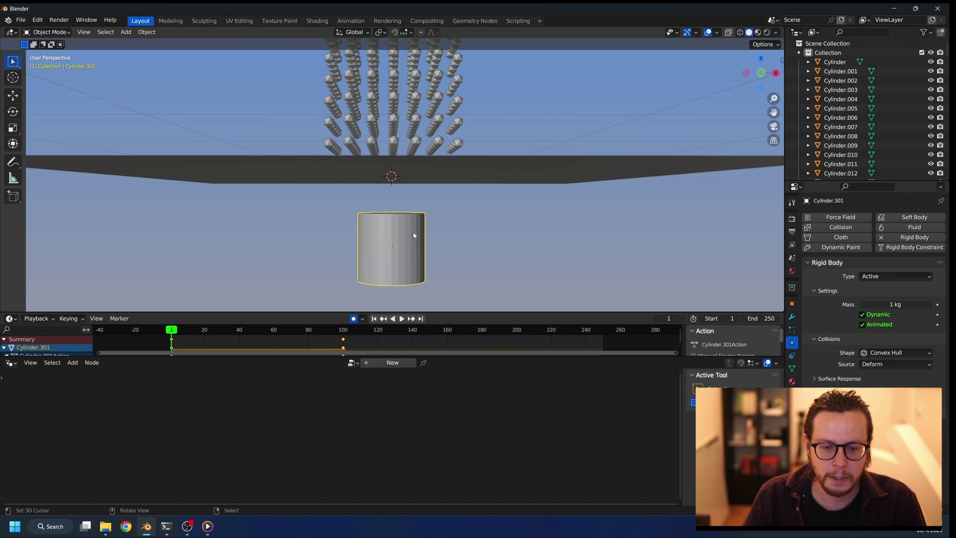
{"action": "scroll", "coordinate": [418, 235], "scroll_direction": "down", "scroll_amount": 1}
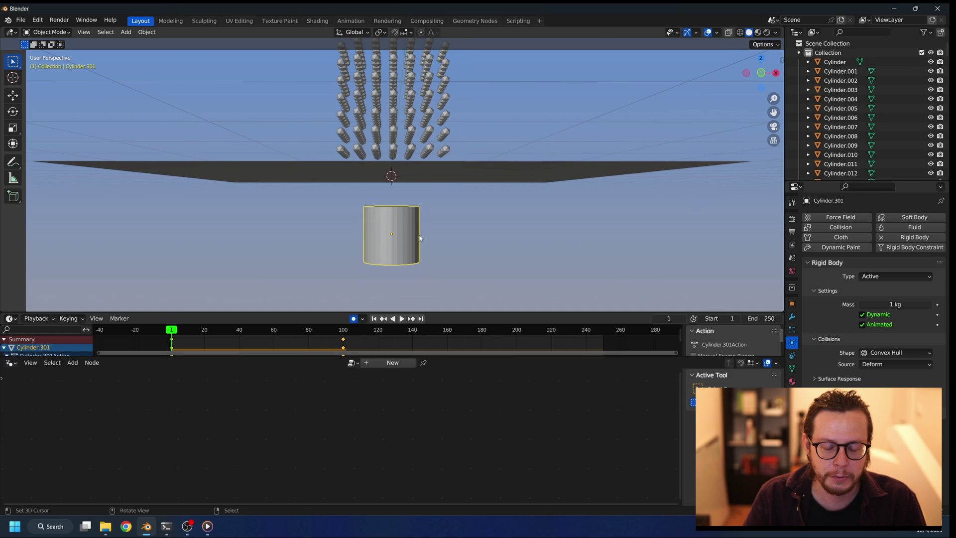
{"action": "middle_click_drag", "start_coordinate": [419, 238], "coordinate": [424, 240]}
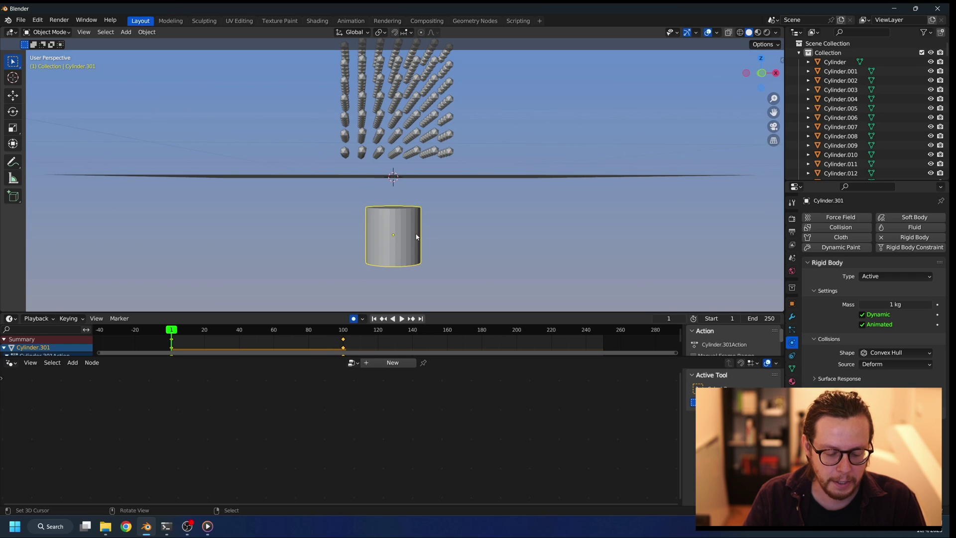
{"action": "scroll", "coordinate": [417, 237], "scroll_direction": "up", "scroll_amount": 1}
{"action": "middle_click_drag", "start_coordinate": [429, 243], "coordinate": [401, 210]}
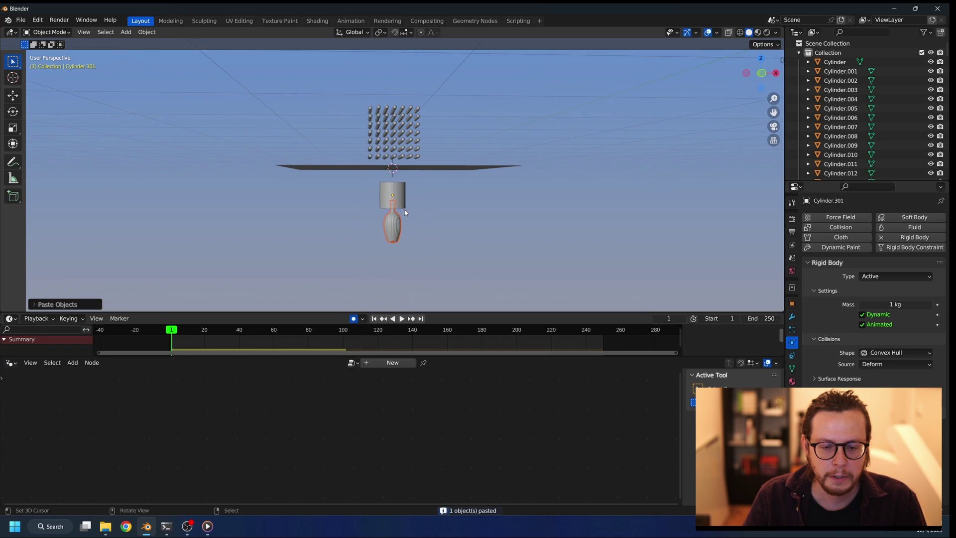
{"action": "scroll", "coordinate": [406, 229], "scroll_direction": "up", "scroll_amount": 2}
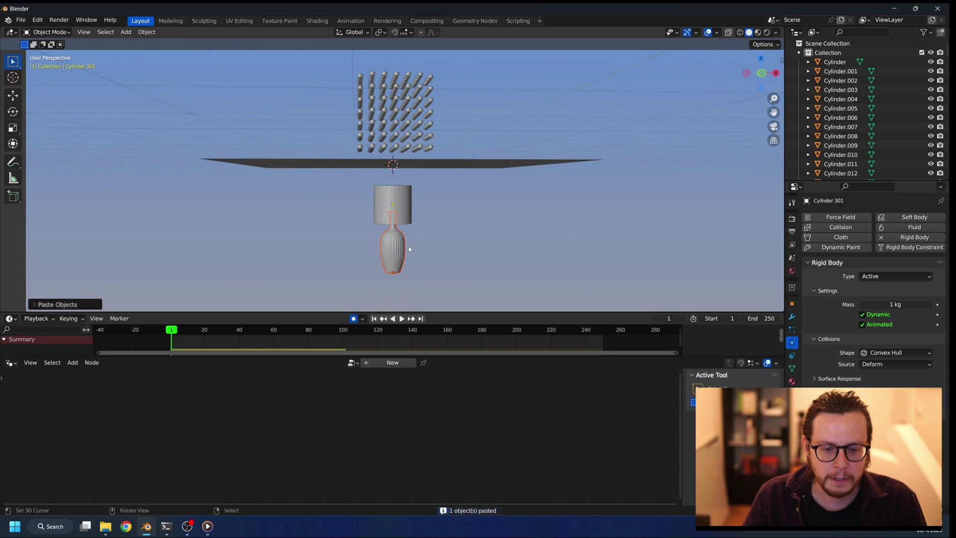
{"action": "left_click", "coordinate": [404, 247]}
{"action": "scroll", "coordinate": [404, 247], "scroll_direction": "up", "scroll_amount": 2}
{"action": "key", "text": "g"}
{"action": "key", "text": "z"}
{"action": "left_click", "coordinate": [405, 217]}
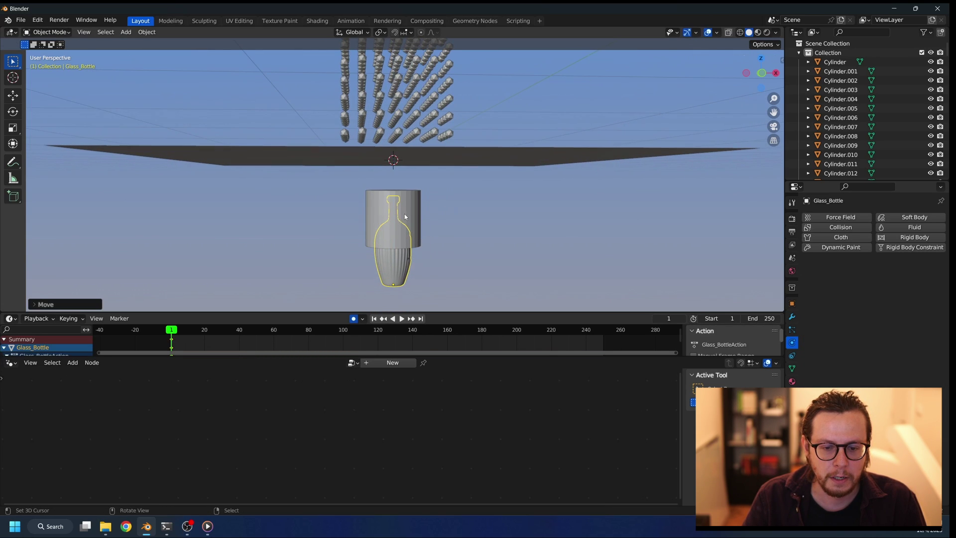
Parent the glass bottle to the rising cylinder using the Object option.
{"action": "middle_click_drag", "start_coordinate": [420, 228], "coordinate": [416, 244]}
{"action": "scroll", "coordinate": [414, 249], "scroll_direction": "up", "scroll_amount": 2}
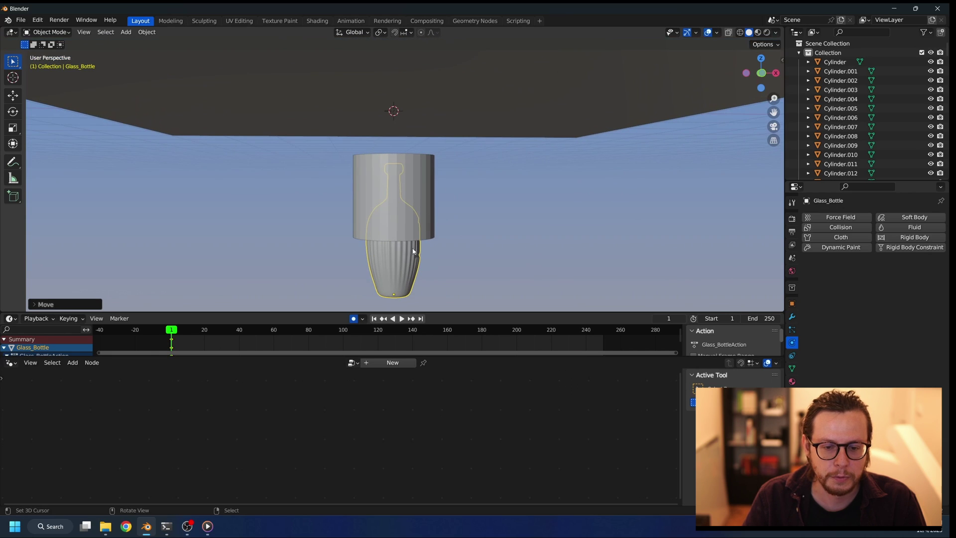
{"action": "left_click", "coordinate": [431, 224], "text": "shift"}
{"action": "left_click", "coordinate": [433, 222], "text": "shift"}
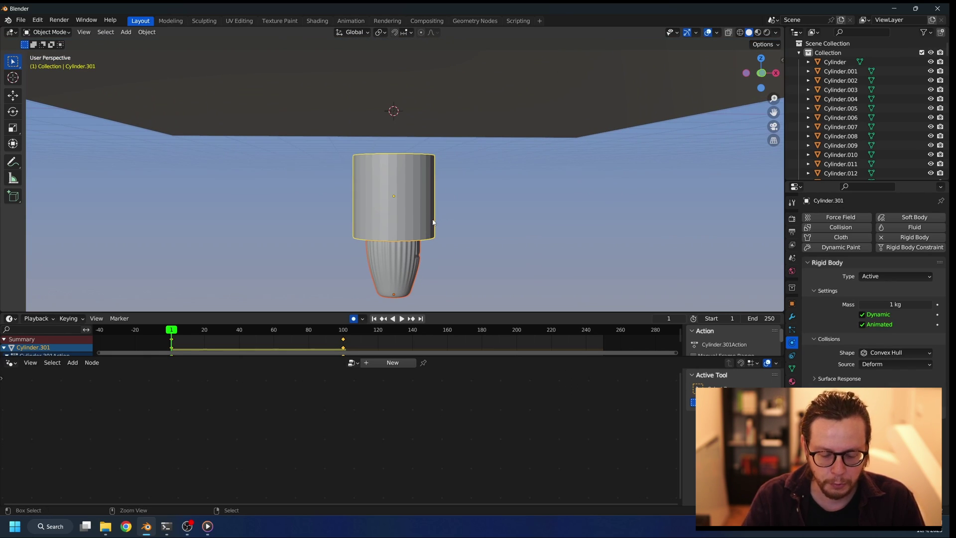
{"action": "key", "text": "ctrl+p"}
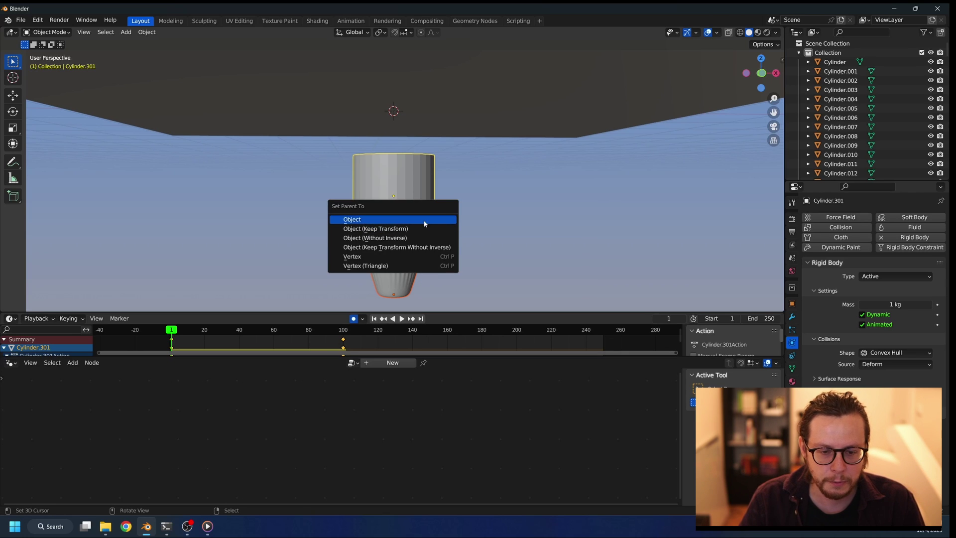
{"action": "left_click", "coordinate": [420, 220]}
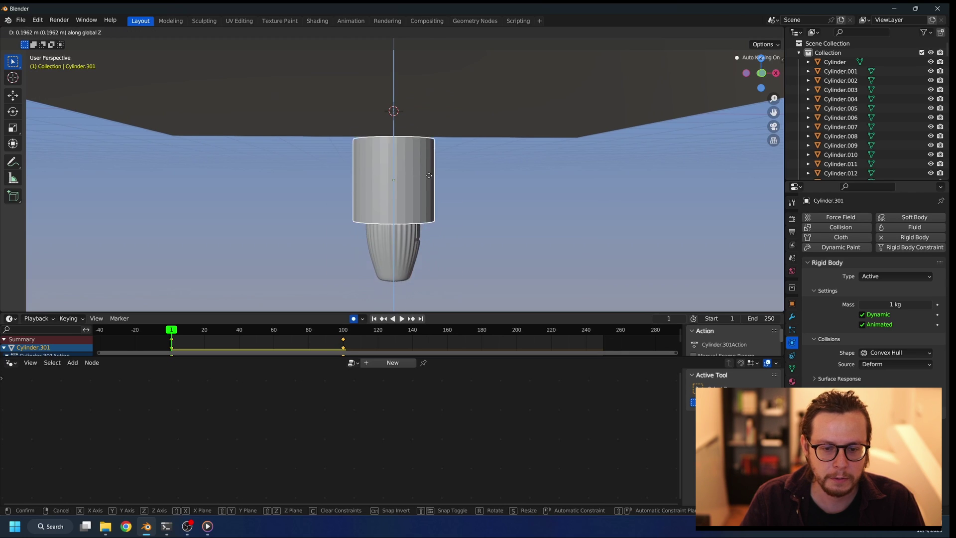
Edit the cylinder's mesh in front view with X-ray enabled and add a horizontal loop cut at its mid-height.
{"action": "key", "text": "Tab"}
{"action": "key", "text": "KP_1"}
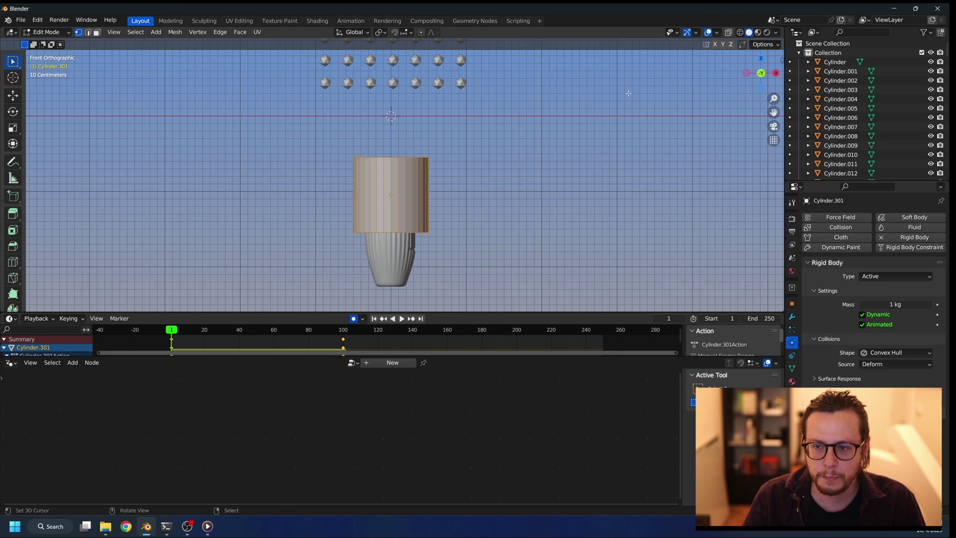
{"action": "left_click", "coordinate": [729, 32]}
{"action": "scroll", "coordinate": [451, 192], "scroll_direction": "up", "scroll_amount": 1}
{"action": "key", "text": "r"}
{"action": "right_click", "coordinate": [445, 199]}
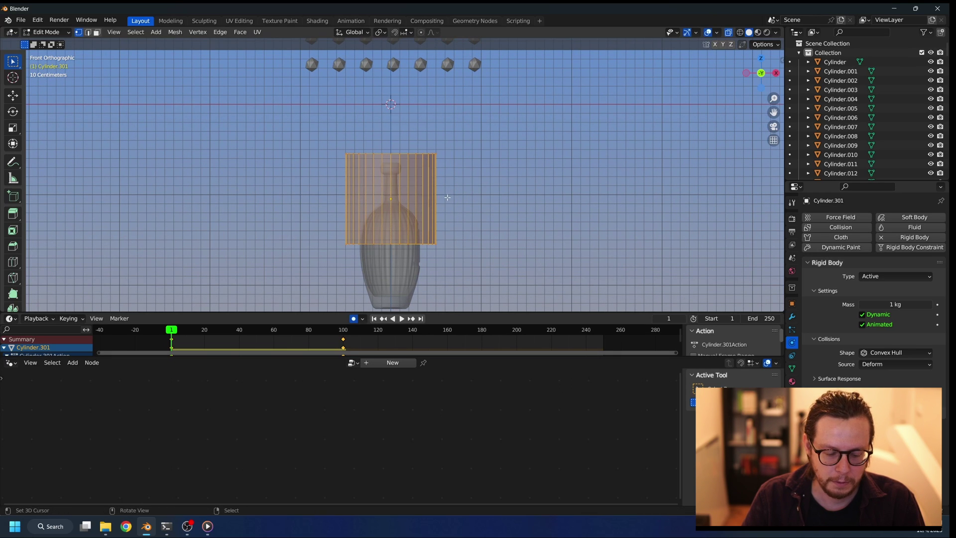
{"action": "key", "text": "ctrl+r"}
{"action": "left_click", "coordinate": [444, 200]}
{"action": "right_click", "coordinate": [443, 200]}
Lower the cylinder's bottom ring along Z to the bottle's base and scale it in to match the base width.
{"action": "left_click_drag", "start_coordinate": [321, 231], "coordinate": [465, 259]}
{"action": "middle_click_drag", "start_coordinate": [465, 259], "coordinate": [459, 229], "text": "shift"}
{"action": "key", "text": "g"}
{"action": "key", "text": "z"}
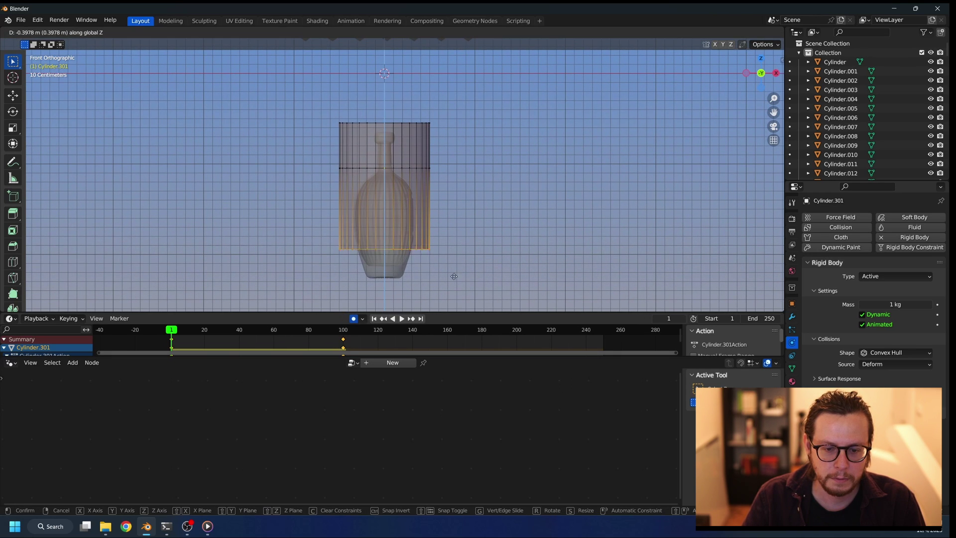
{"action": "left_click", "coordinate": [456, 293]}
{"action": "key", "text": "s"}
{"action": "left_click", "coordinate": [456, 284]}
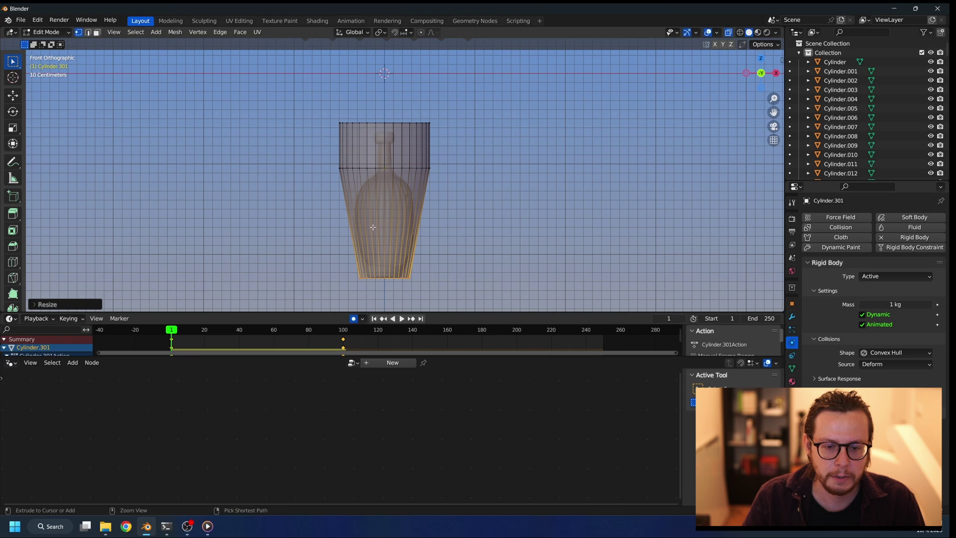
Add a centred loop cut in the cylinder's lower section, and narrow and lower the loop above it to fit the bottle's shoulder.
{"action": "key", "text": "ctrl+r"}
{"action": "left_click", "coordinate": [373, 227]}
{"action": "right_click", "coordinate": [373, 227]}
{"action": "left_click", "coordinate": [430, 169], "text": "alt"}
{"action": "key", "text": "s"}
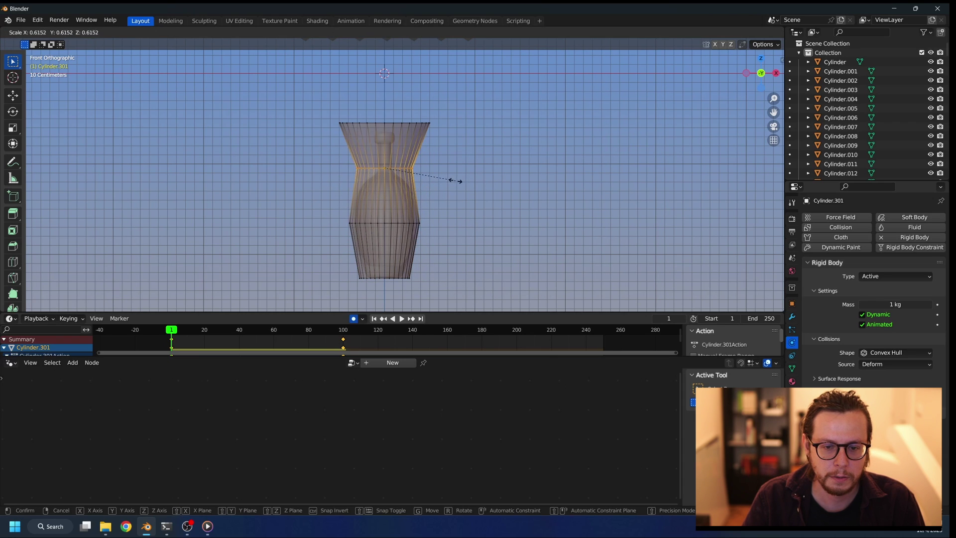
{"action": "left_click", "coordinate": [450, 180]}
{"action": "key", "text": "g"}
{"action": "key", "text": "z"}
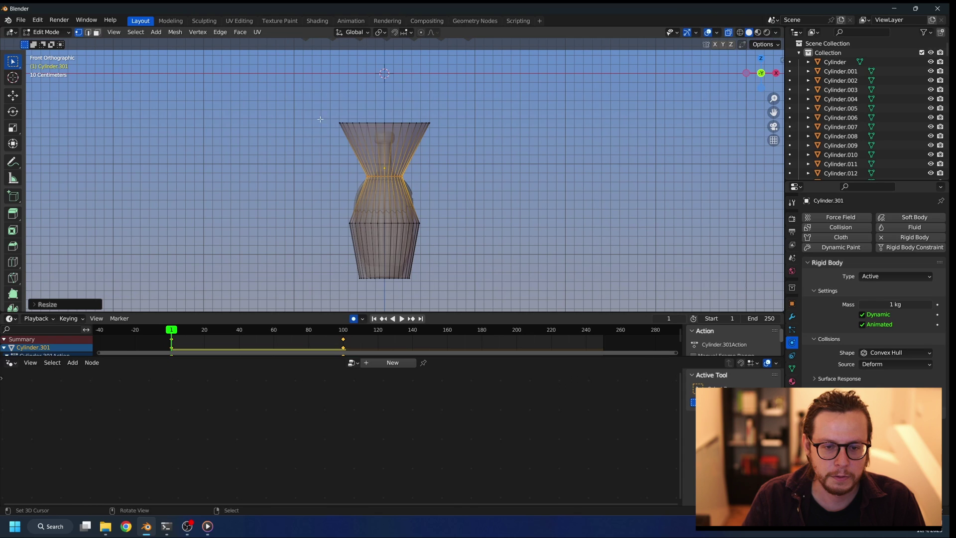
{"action": "left_click", "coordinate": [443, 185]}
Scale the cylinder's top ring in to the bottle's neck width and lower it along Z to the bottle's mouth.
{"action": "left_click", "coordinate": [421, 123], "text": "alt"}
{"action": "key", "text": "s"}
{"action": "left_click", "coordinate": [402, 132]}
{"action": "key", "text": "g"}
{"action": "key", "text": "z"}
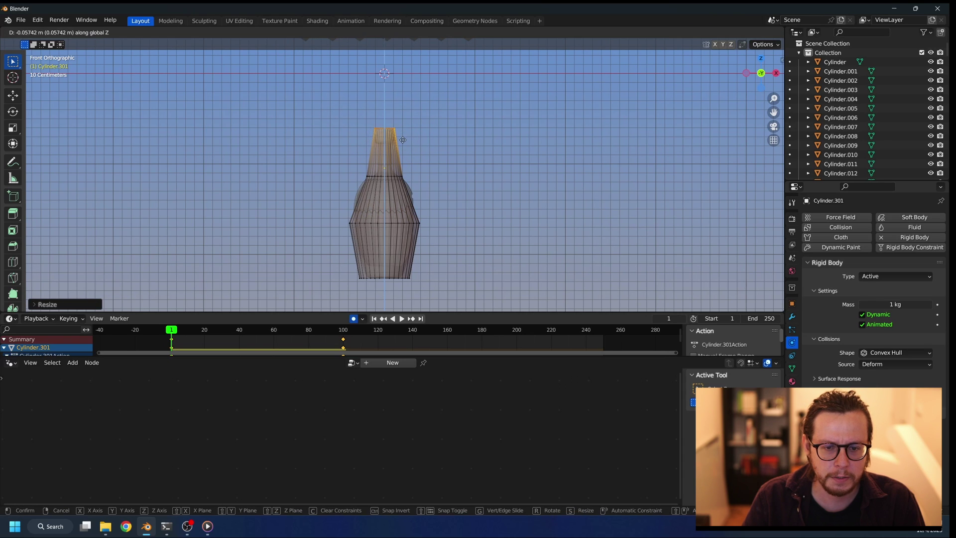
{"action": "left_click", "coordinate": [403, 142]}
Add a loop cut in the top section and scale it in to follow the bottle's neck.
{"action": "key", "text": "ctrl+r"}
{"action": "double_click", "coordinate": [402, 149]}
{"action": "key", "text": "s"}
{"action": "left_click", "coordinate": [400, 159]}
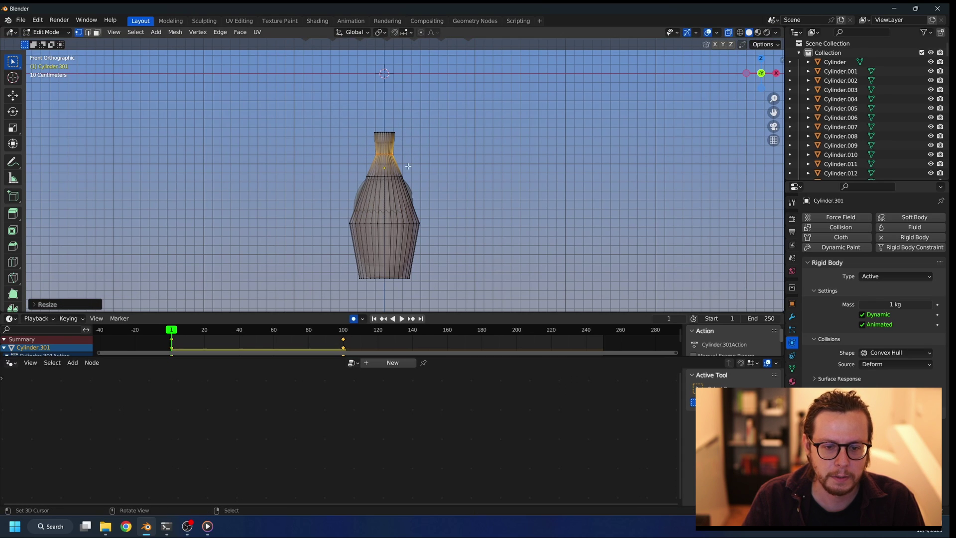
Add a loop cut between shoulder and belly, widen it to the bottle's outline and adjust its height along Z.
{"action": "key", "text": "ctrl+r"}
{"action": "left_click", "coordinate": [405, 188]}
{"action": "right_click", "coordinate": [406, 189]}
{"action": "key", "text": "s"}
{"action": "left_click", "coordinate": [412, 188]}
{"action": "key", "text": "g"}
{"action": "key", "text": "z"}
{"action": "left_click", "coordinate": [412, 186]}
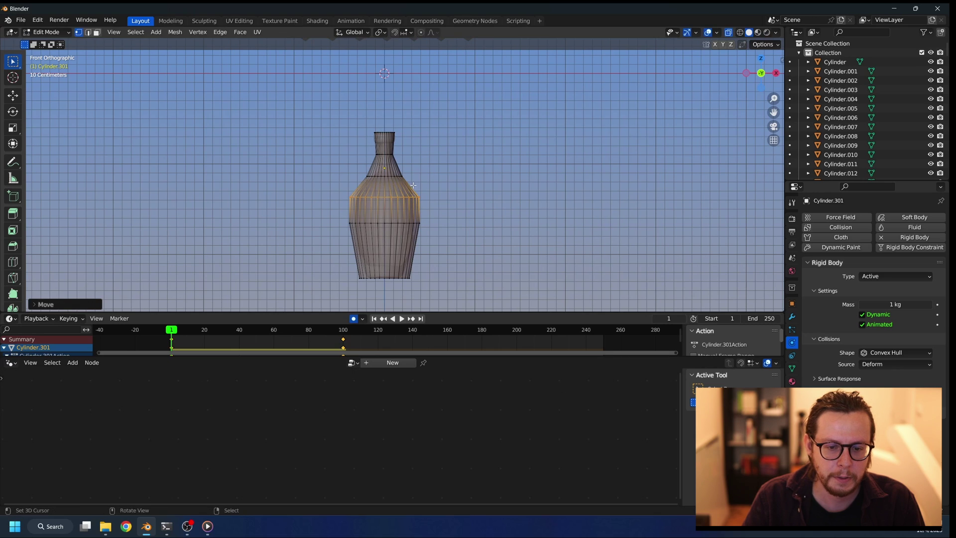
Select the loop around the middle of the bottle's body and raise it slightly along Z.
{"action": "left_click_drag", "start_coordinate": [326, 210], "coordinate": [436, 239]}
{"action": "key", "text": "g"}
{"action": "key", "text": "z"}
{"action": "left_click", "coordinate": [436, 237]}
Add a loop cut to the lower body of the proxy cylinder, between the middle loop and the base.
{"action": "key", "text": "r"}
{"action": "right_click", "coordinate": [409, 245]}
{"action": "key", "text": "ctrl+r"}
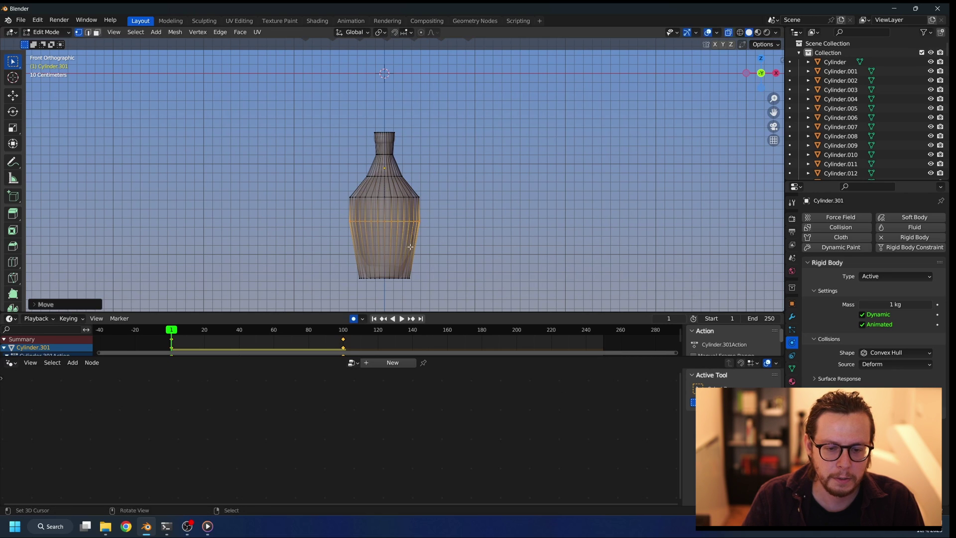
{"action": "left_click", "coordinate": [413, 246]}
{"action": "right_click", "coordinate": [438, 250]}
Raise the proxy's bottom ring slightly along Z, narrow it to the bottle's base, and return to Object Mode.
{"action": "left_click_drag", "start_coordinate": [441, 294], "coordinate": [441, 294]}
{"action": "key", "text": "g"}
{"action": "key", "text": "z"}
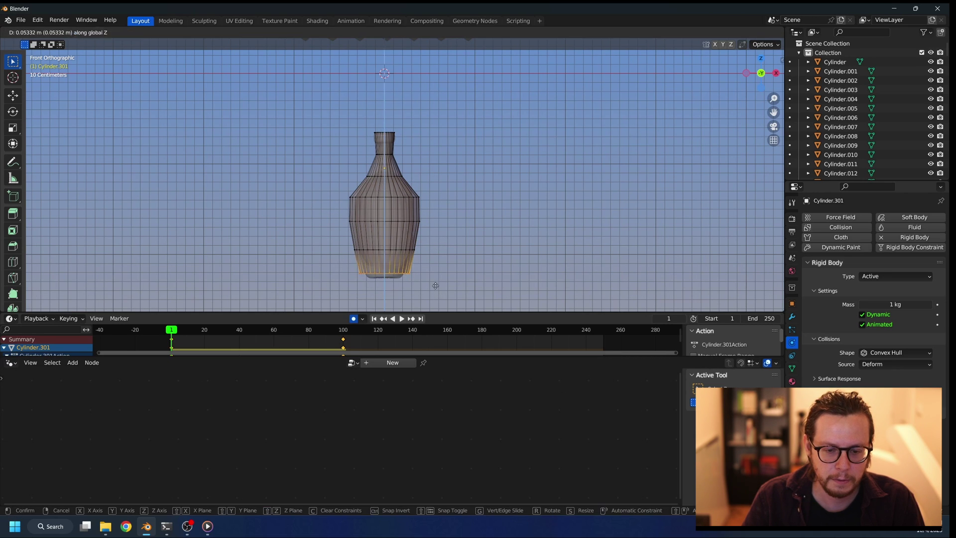
{"action": "left_click", "coordinate": [435, 289]}
{"action": "key", "text": "Tab"}
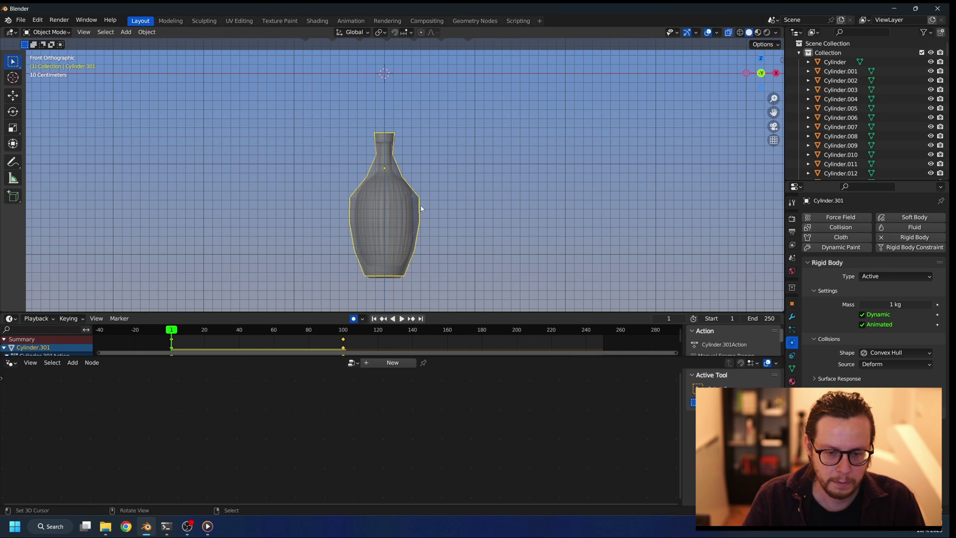
Deselect the proxy and play the simulation from frame 1, examining how the bottle bursts through the spheres.
{"action": "middle_click_drag", "start_coordinate": [423, 197], "coordinate": [435, 200]}
{"action": "scroll", "coordinate": [435, 200], "scroll_direction": "down", "scroll_amount": 2}
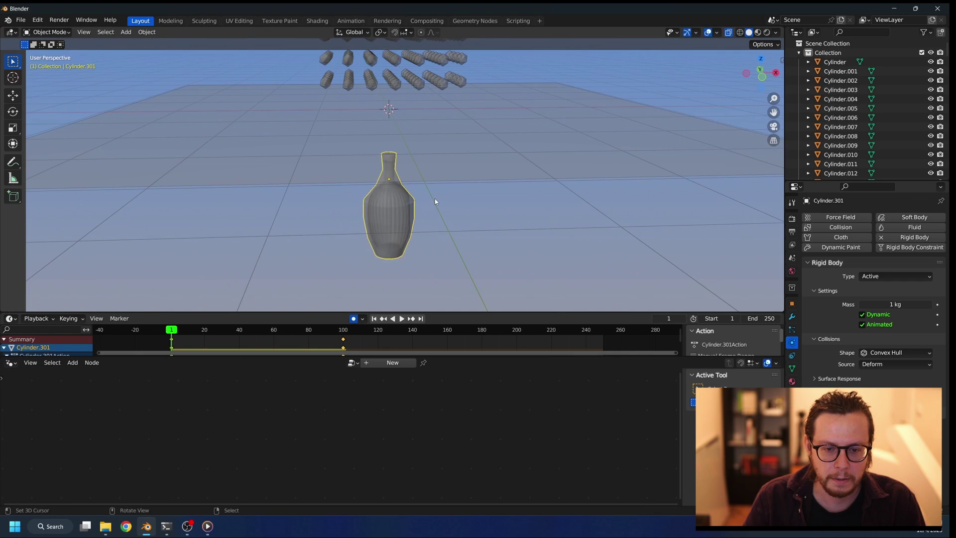
{"action": "right_click", "coordinate": [436, 199]}
{"action": "scroll", "coordinate": [436, 197], "scroll_direction": "down", "scroll_amount": 2}
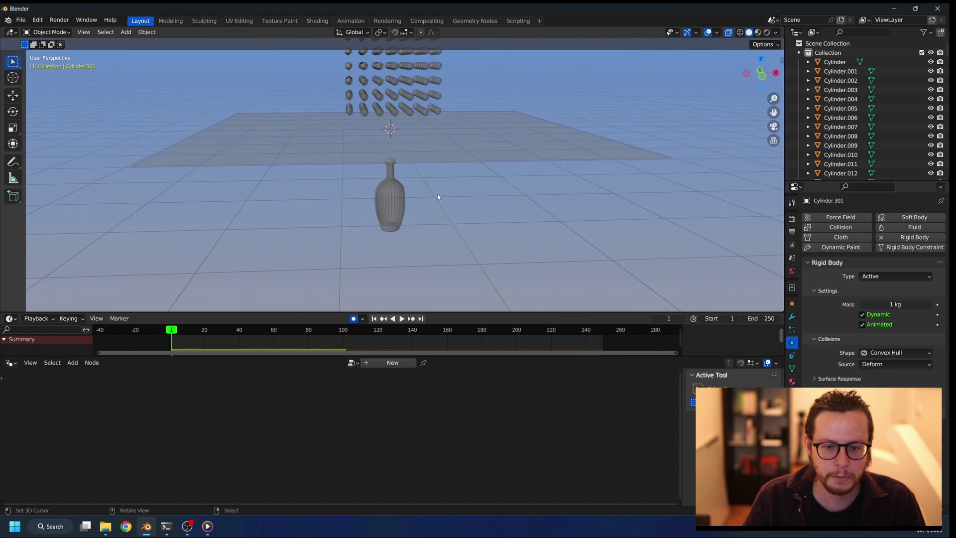
{"action": "left_click", "coordinate": [402, 319]}
{"action": "middle_click_drag", "start_coordinate": [440, 177], "coordinate": [440, 192]}
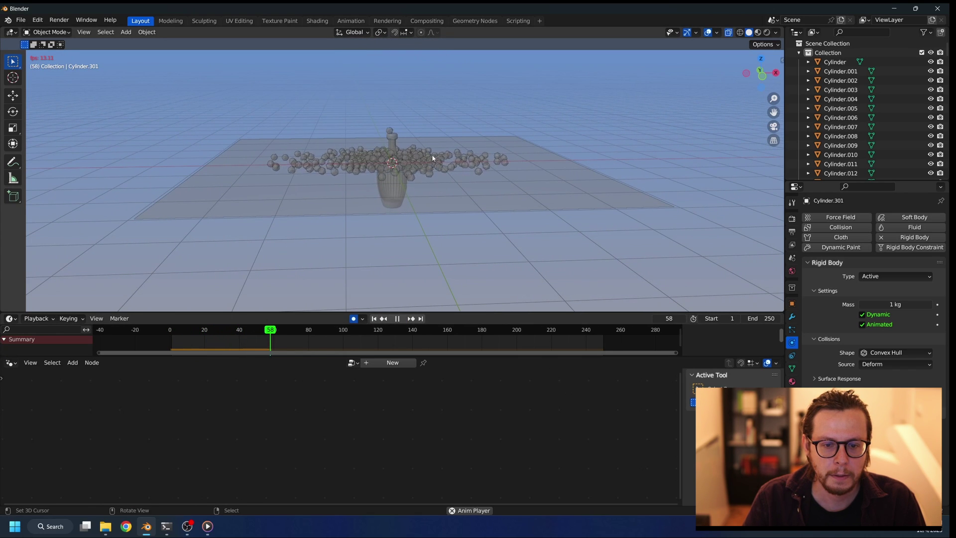
{"action": "middle_click_drag", "start_coordinate": [433, 157], "coordinate": [456, 147]}
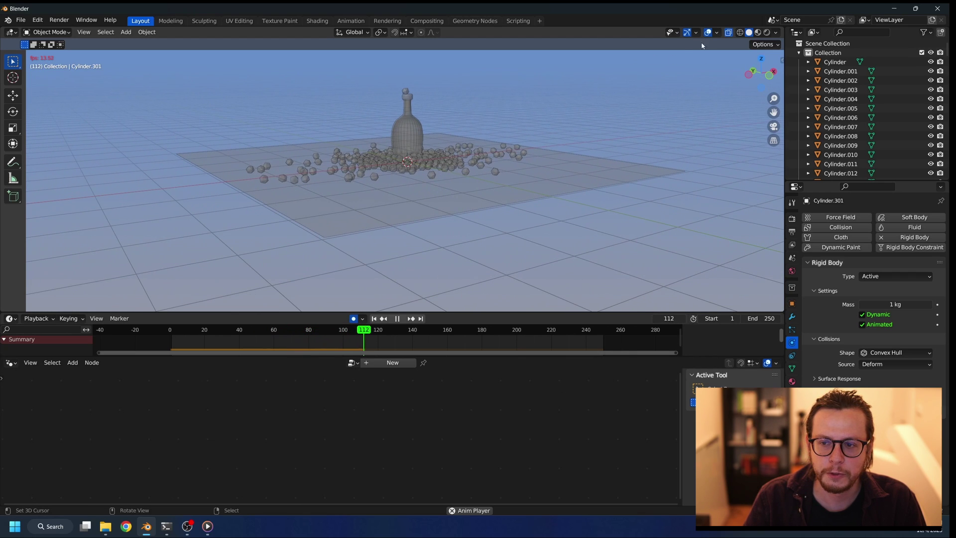
Hide the viewport overlays, turn off X-ray and replay the animation from the first frame with a closer view of the bottle.
{"action": "left_click", "coordinate": [709, 32]}
{"action": "middle_click_drag", "start_coordinate": [563, 111], "coordinate": [568, 141], "text": "shift"}
{"action": "scroll", "coordinate": [567, 140], "scroll_direction": "up", "scroll_amount": 3}
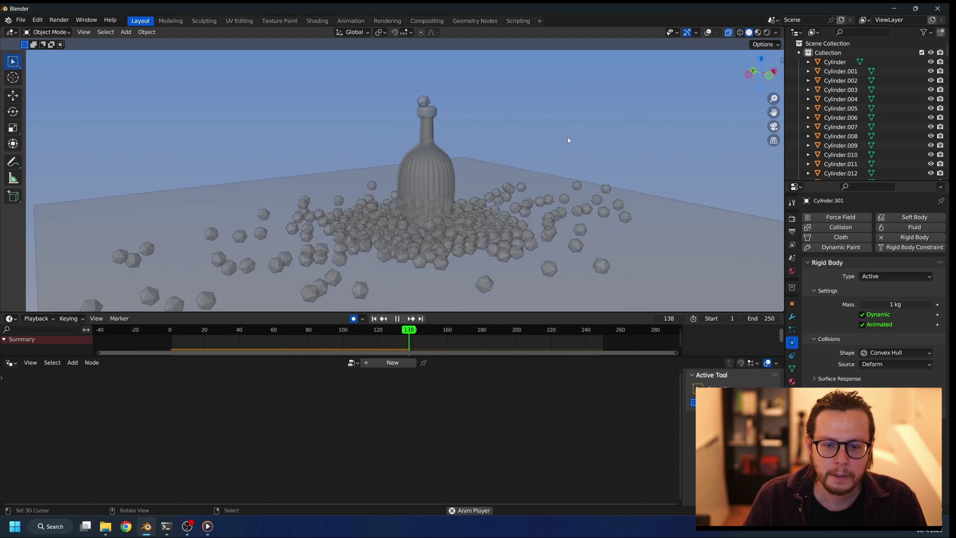
{"action": "left_click", "coordinate": [728, 33]}
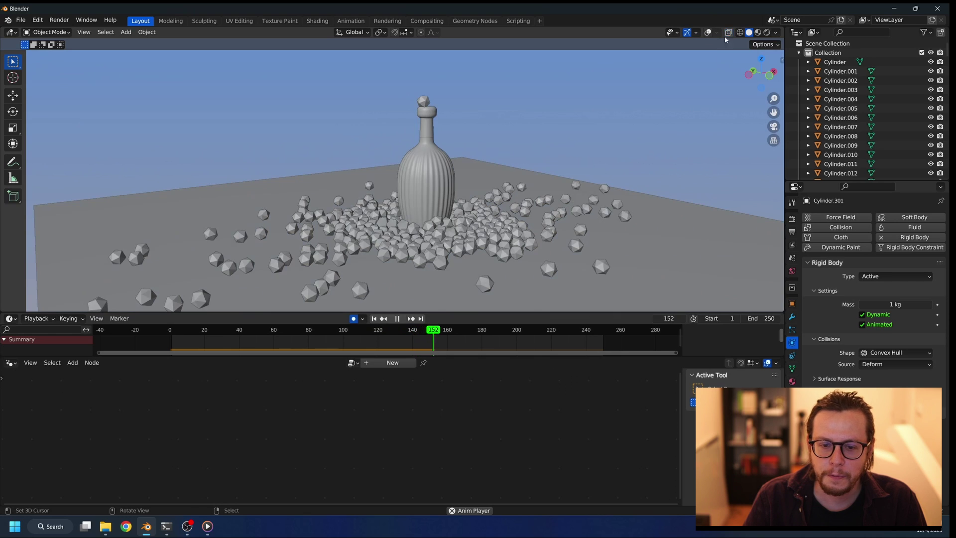
{"action": "left_click", "coordinate": [375, 319]}
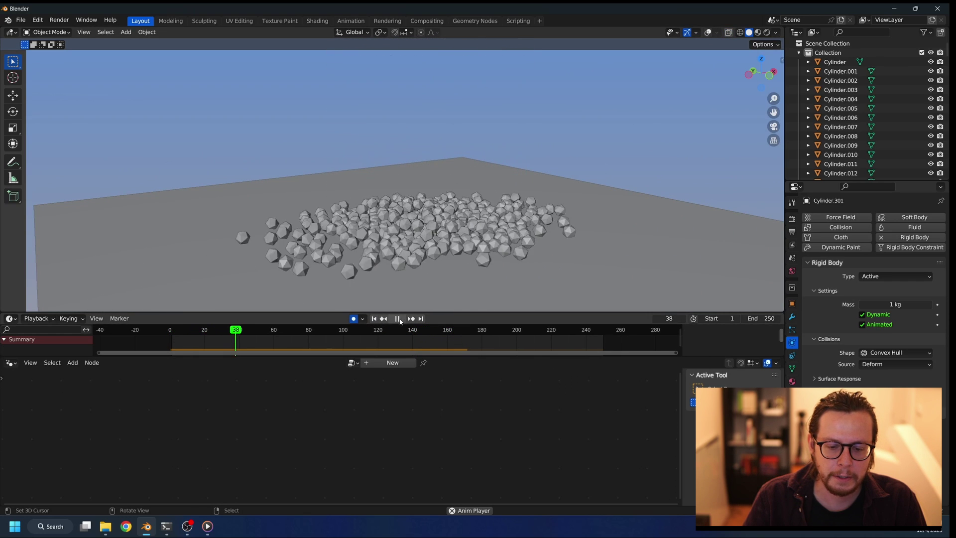